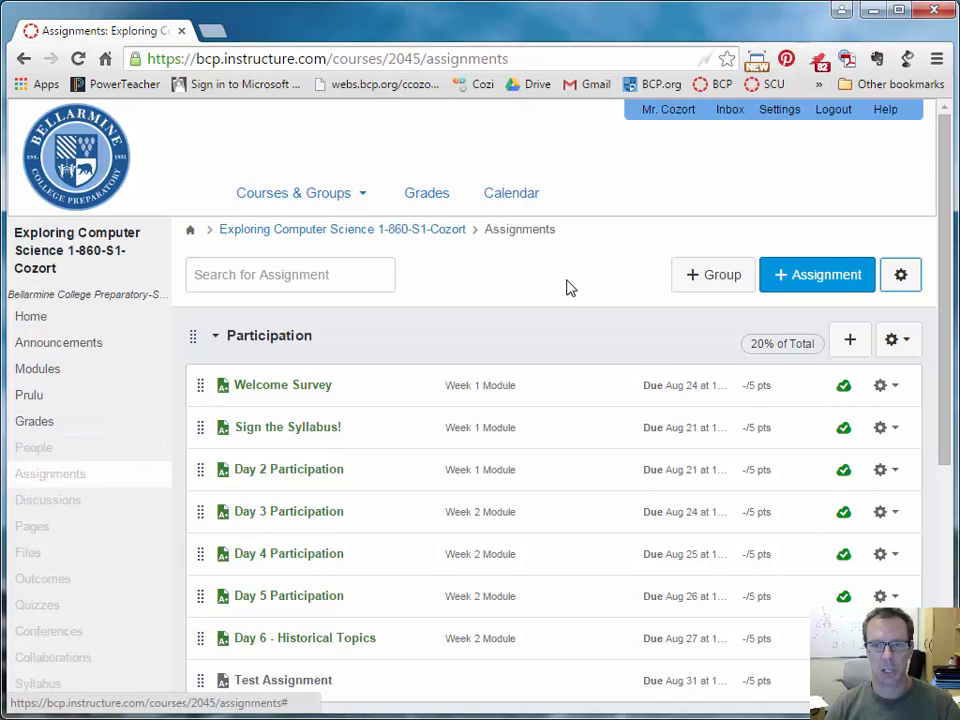
# Step: Examine the course's assignment groups and their final grade weights in the assignment settings, and save the settings
pyautogui.scroll(-1, 566, 287)
pyautogui.scroll(-4, 566, 287)
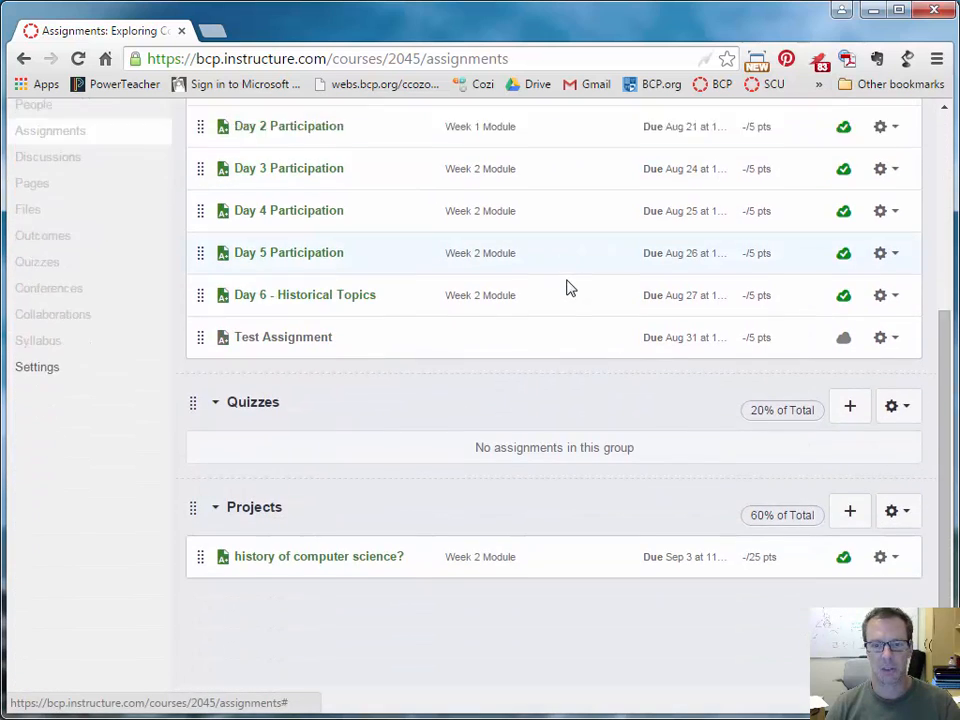
pyautogui.scroll(2, 566, 287)
pyautogui.scroll(5, 566, 287)
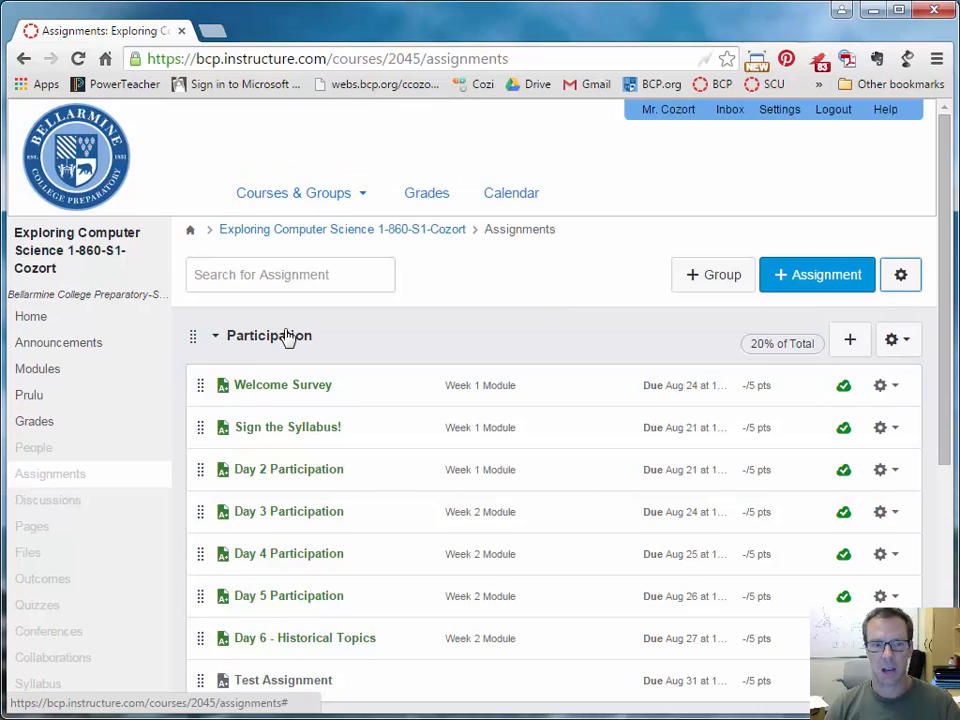
pyautogui.scroll(-3, 375, 350)
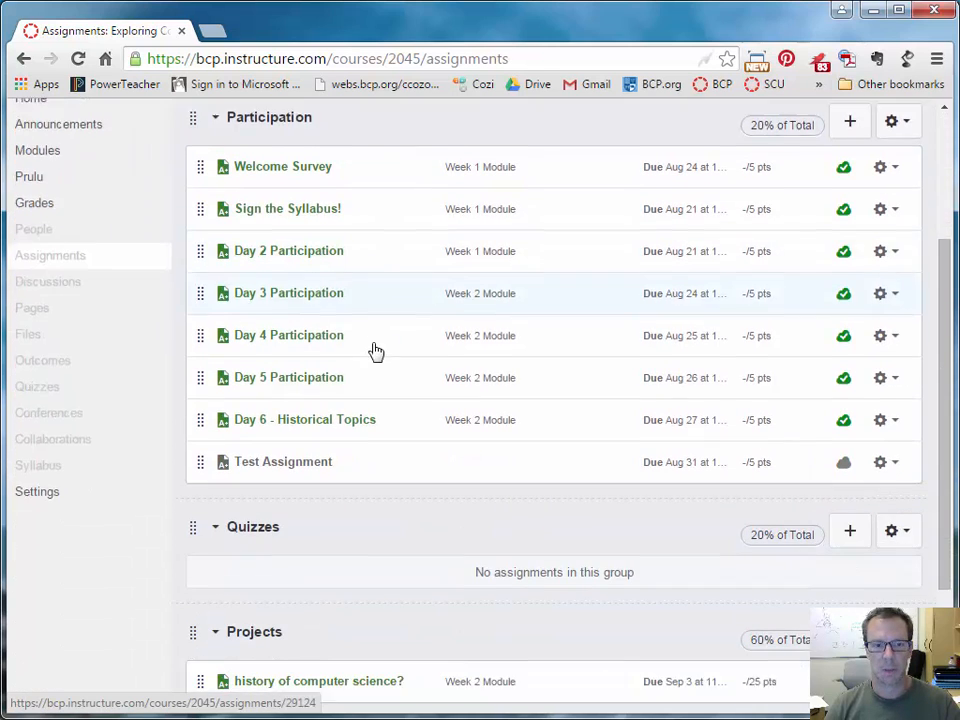
pyautogui.scroll(1, 370, 437)
pyautogui.scroll(3, 370, 437)
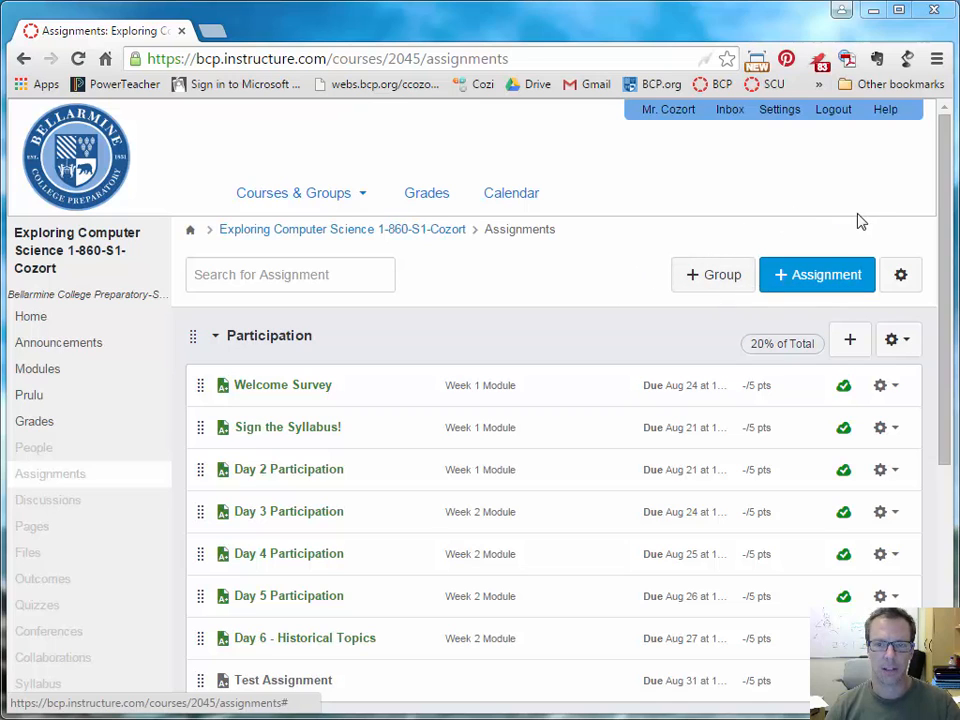
pyautogui.click(904, 289)
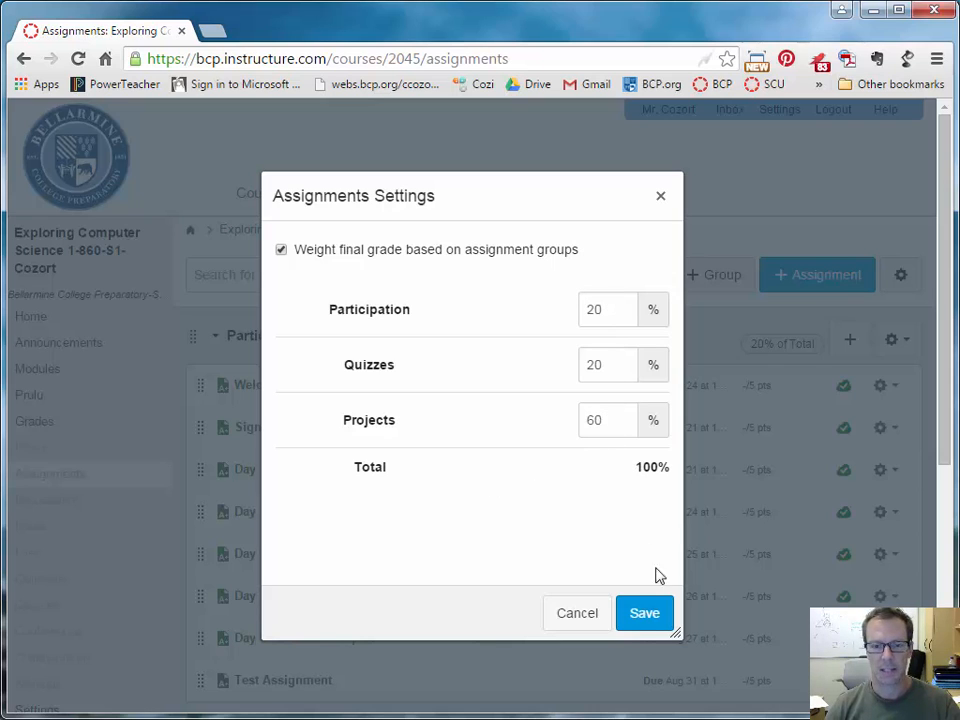
pyautogui.click(645, 614)
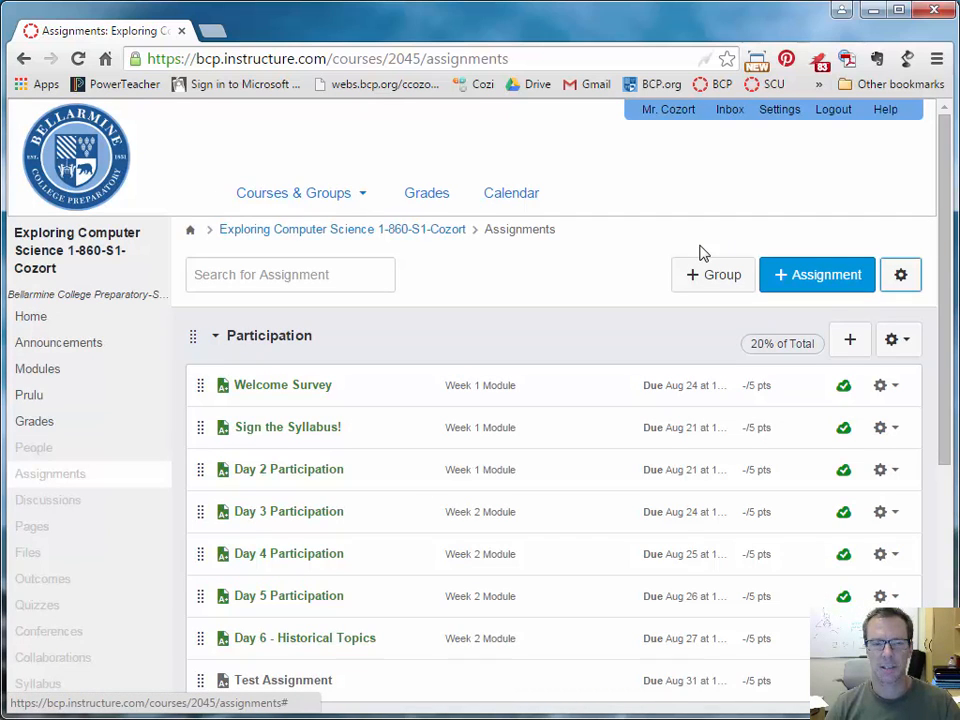
pyautogui.scroll(-1, 588, 303)
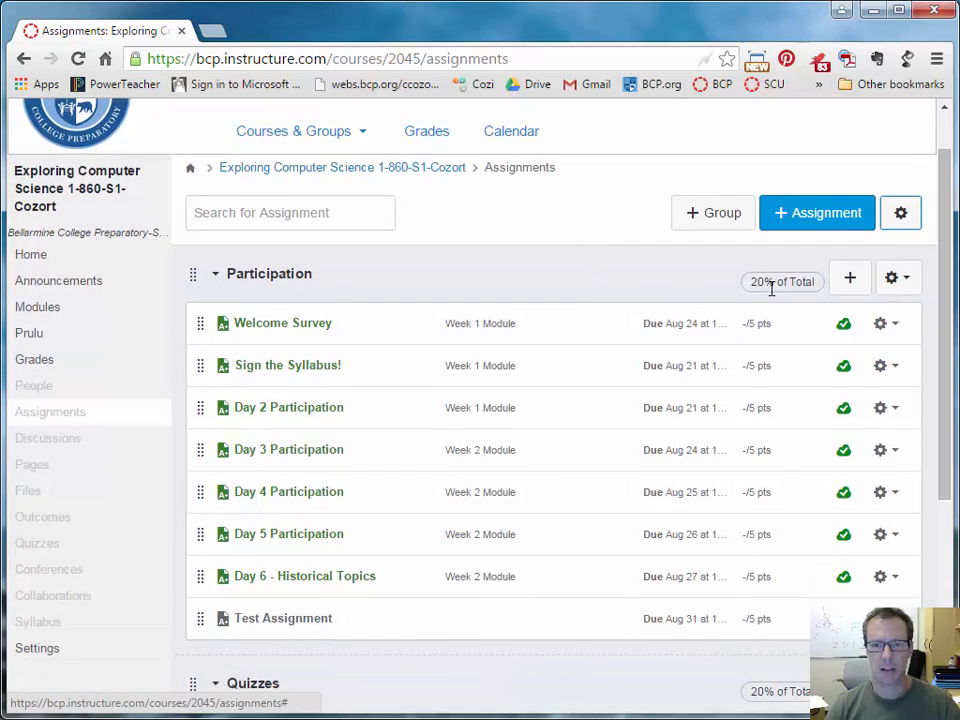
pyautogui.click(851, 280)
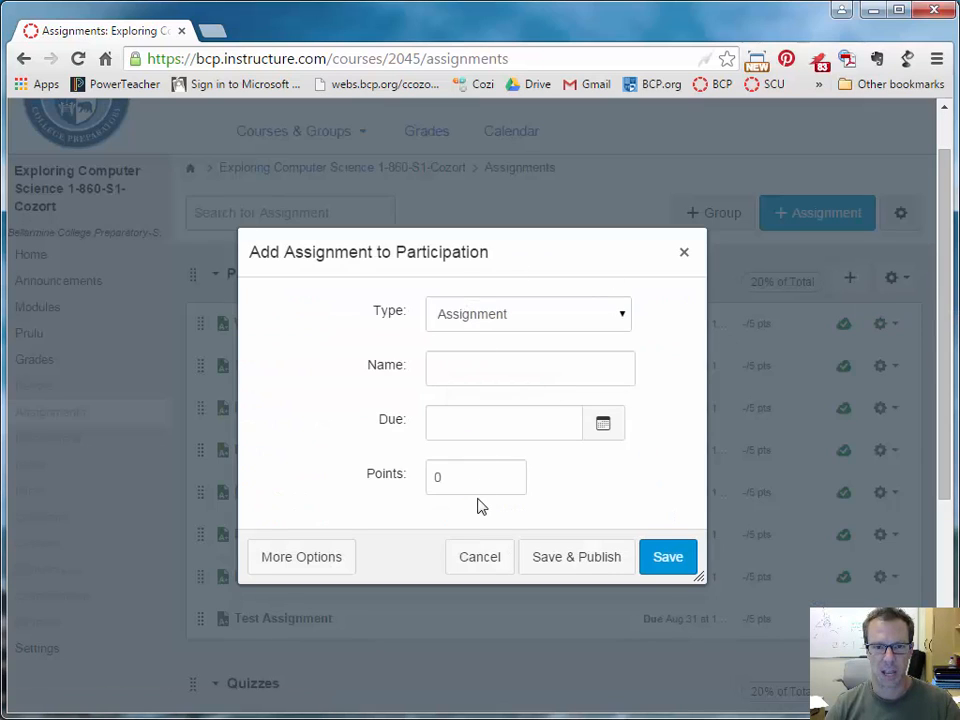
pyautogui.click(500, 322)
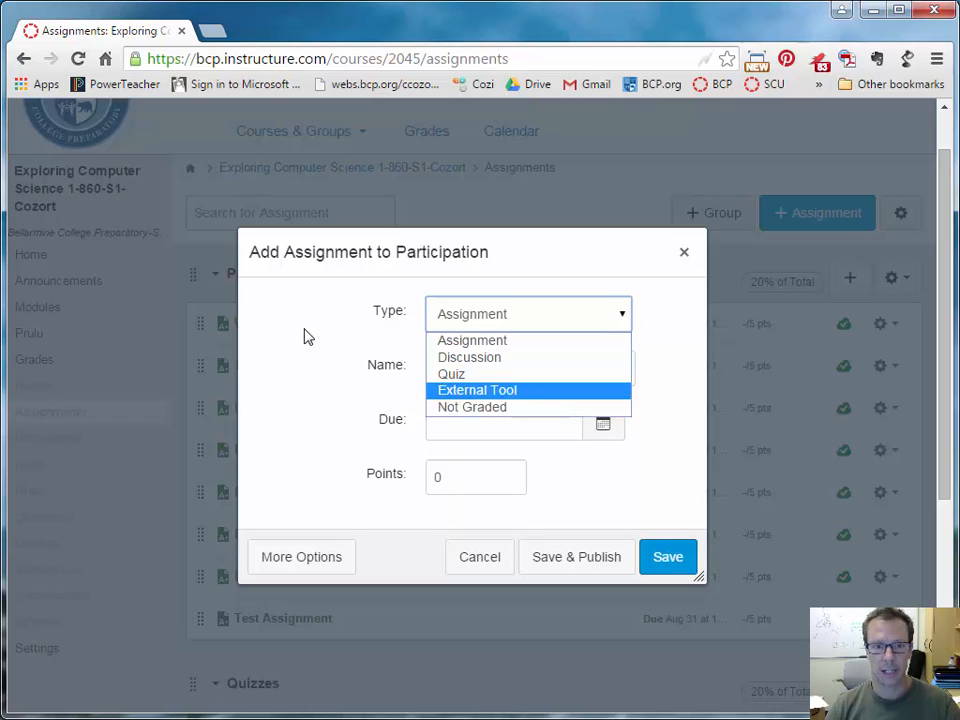
pyautogui.click(489, 317)
pyautogui.click(486, 375)
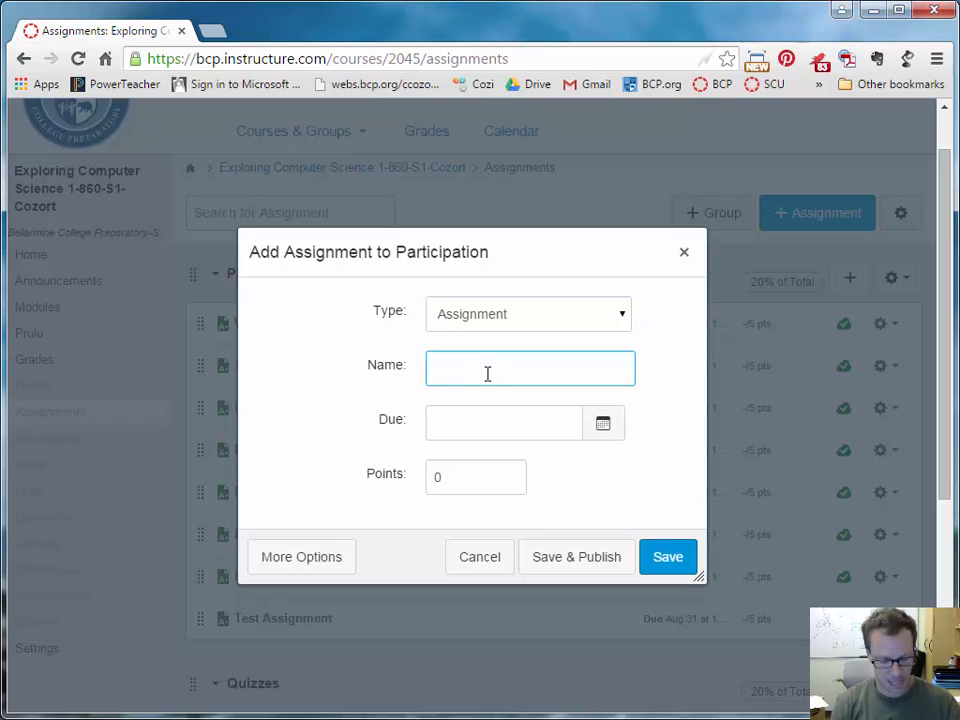
pyautogui.write('Label')
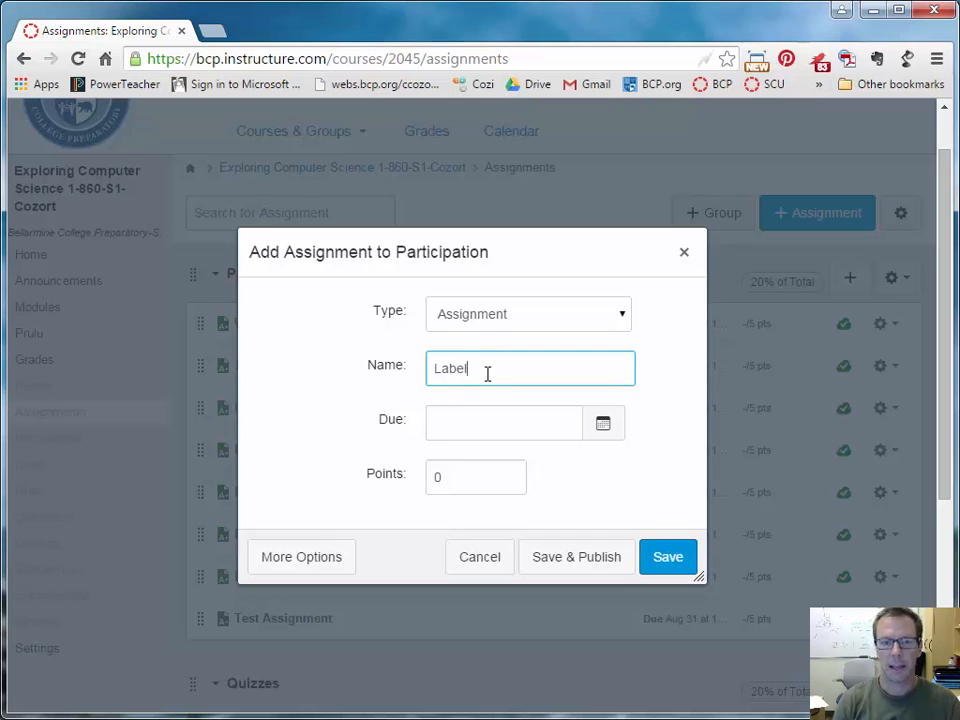
pyautogui.click(609, 432)
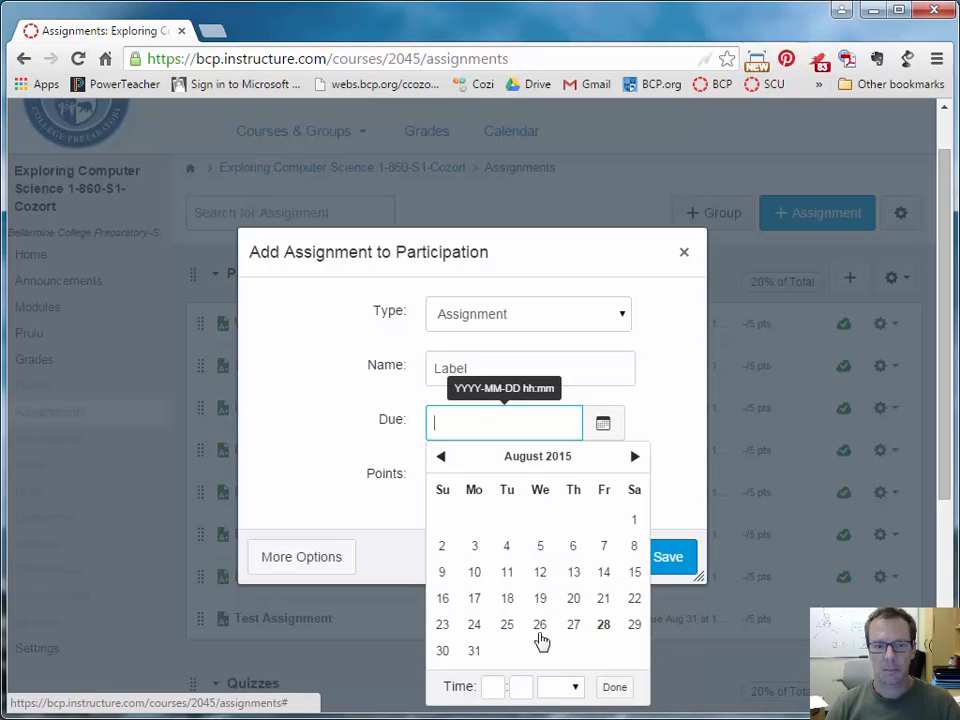
pyautogui.click(715, 422)
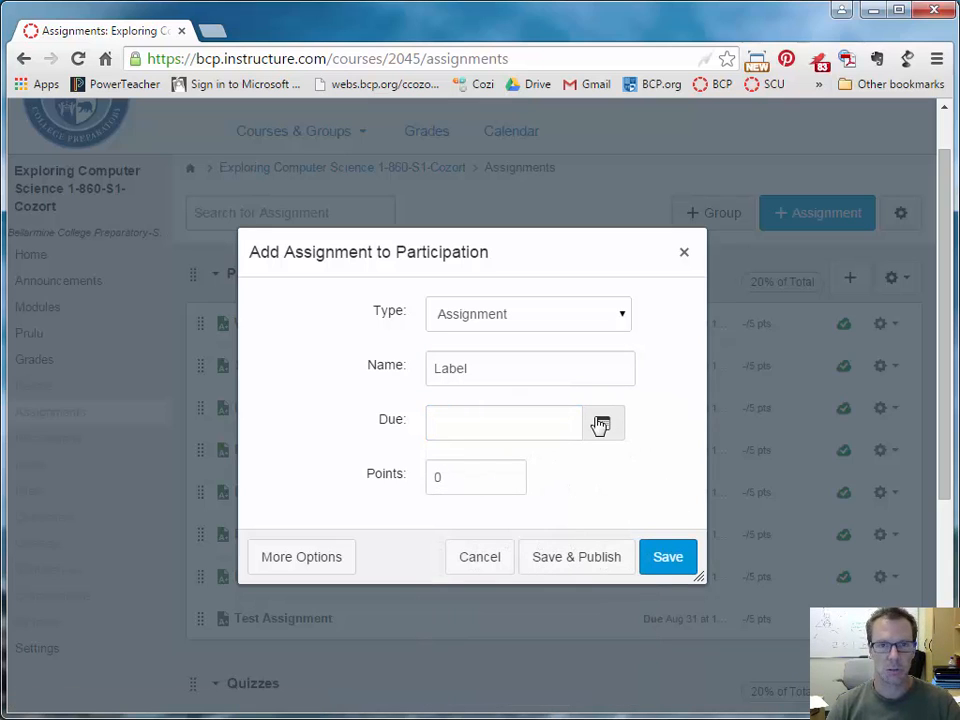
pyautogui.click(503, 475)
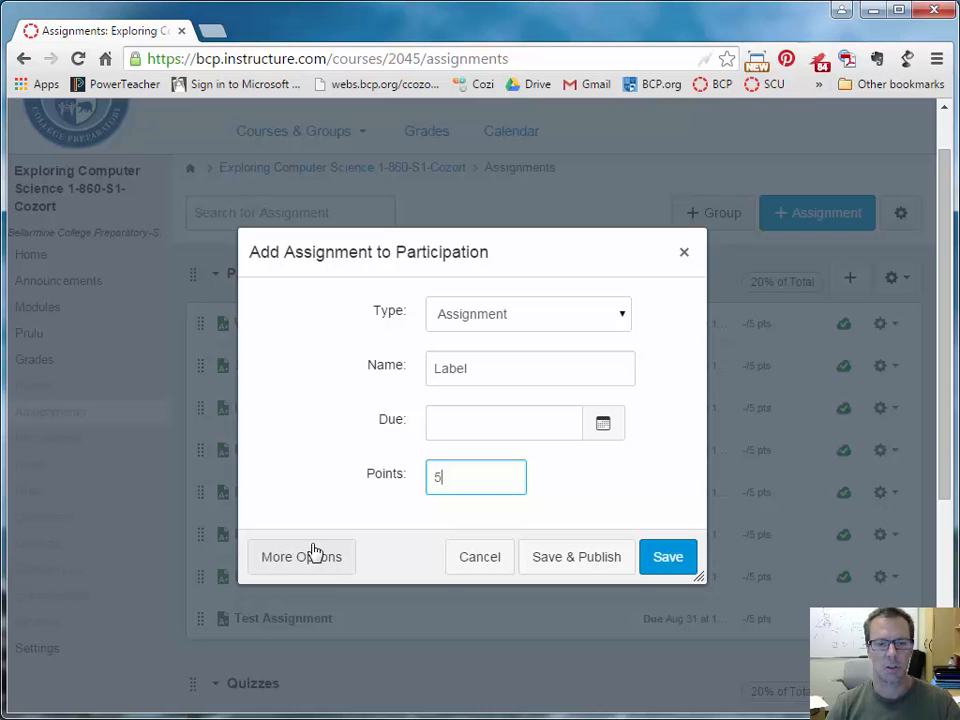
pyautogui.click(685, 253)
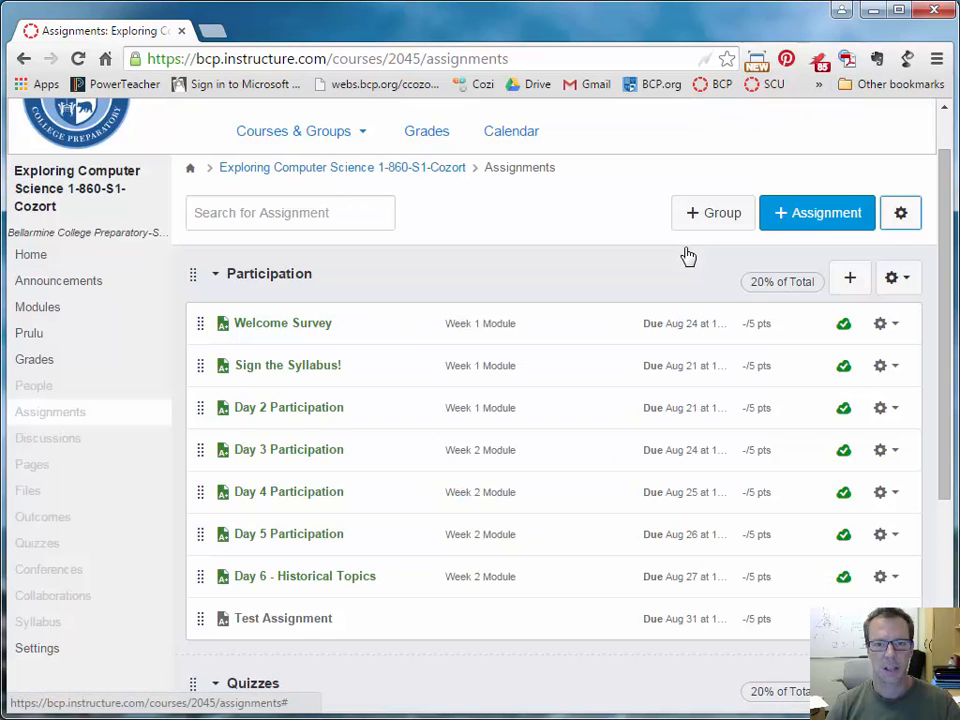
# Step: Create a new assignment named "Label 1" with the description "Details"
pyautogui.click(815, 220)
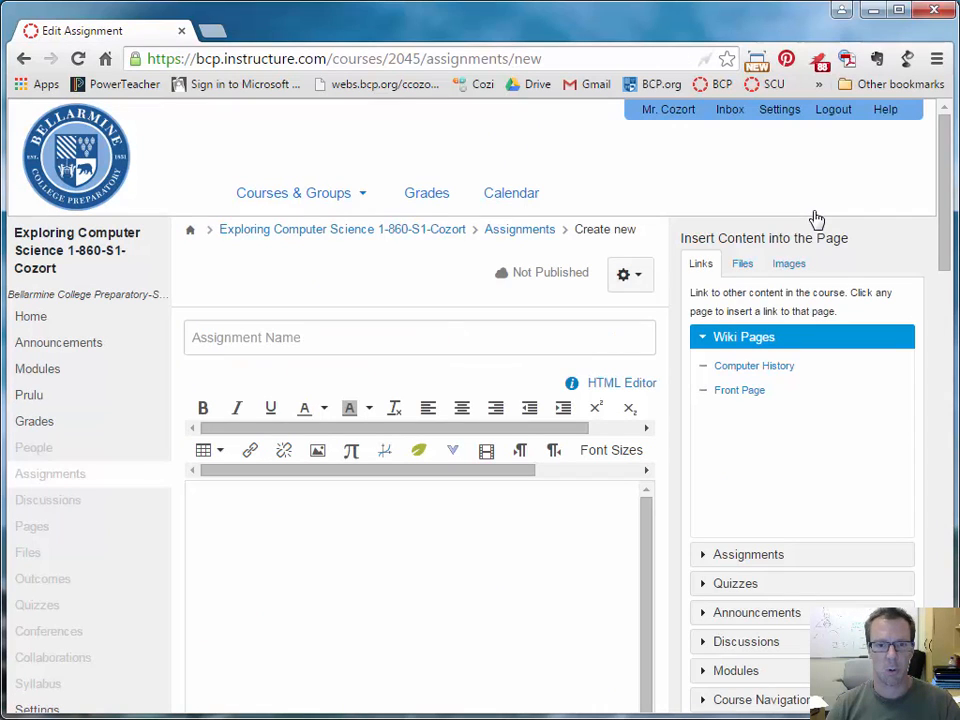
pyautogui.click(315, 337)
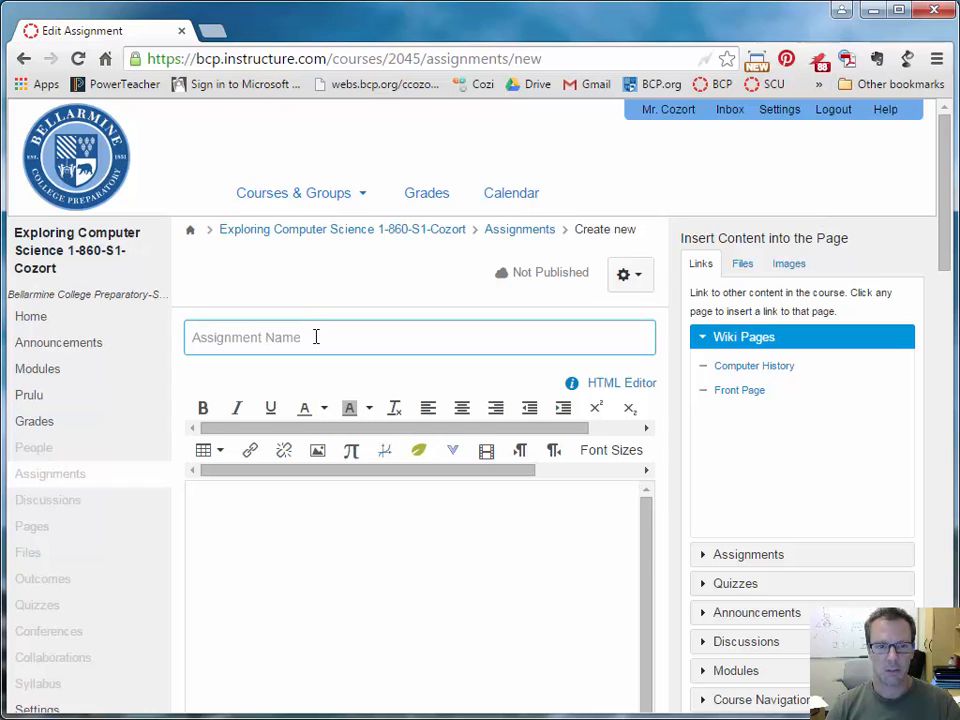
pyautogui.write('La')
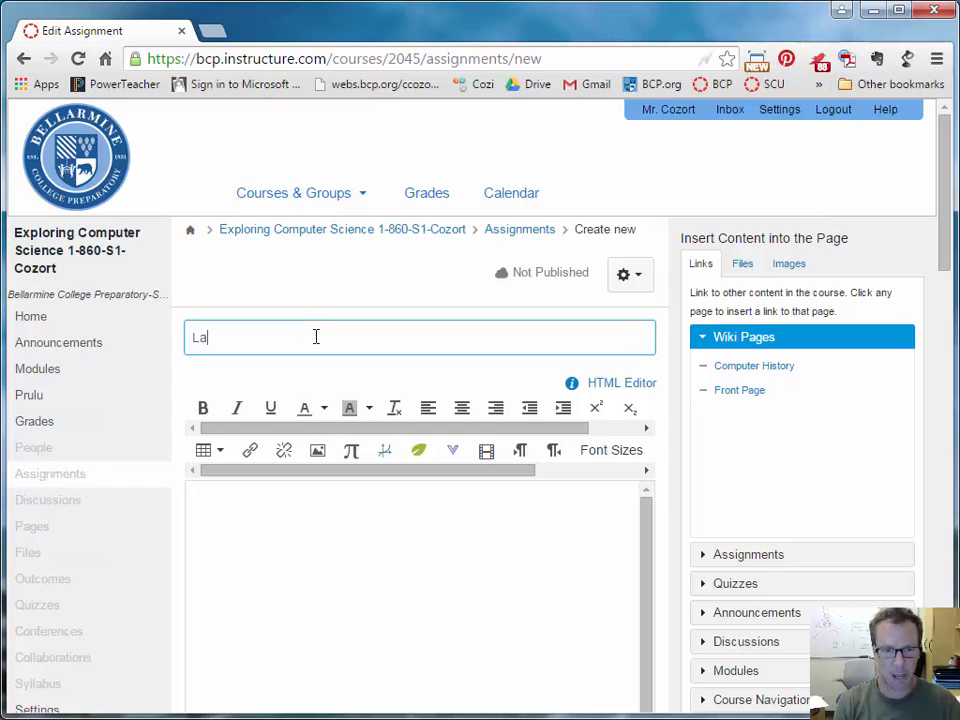
pyautogui.write('bel 1')
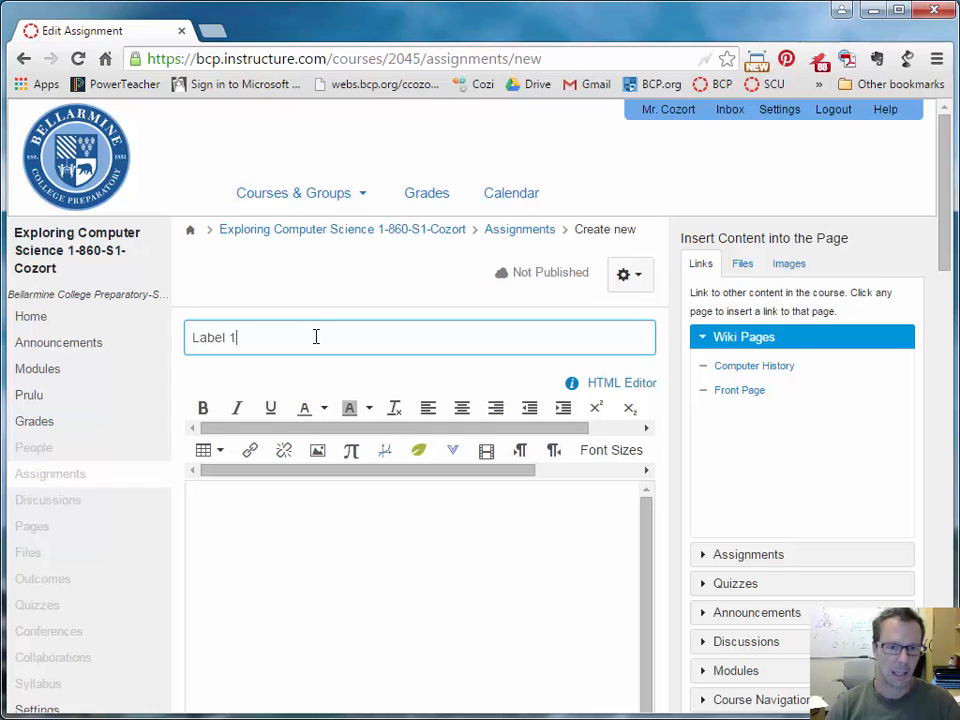
pyautogui.scroll(-1, 422, 654)
pyautogui.click(375, 536)
pyautogui.write('Details')
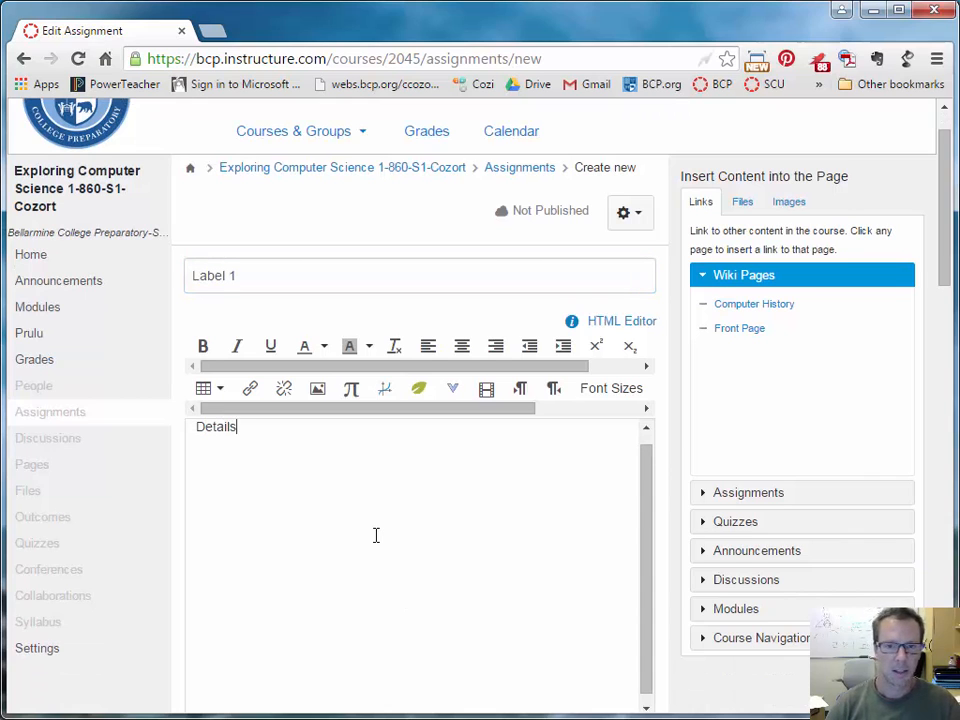
# Step: Select Participation as the assignment group for the new assignment
pyautogui.scroll(-5, 376, 535)
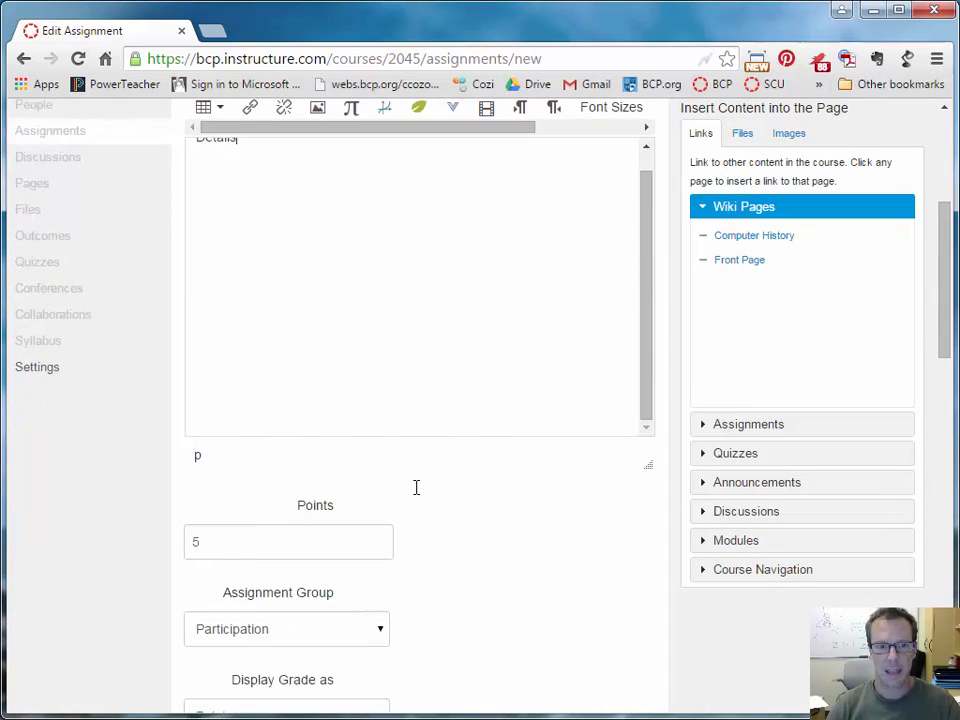
pyautogui.scroll(-2, 250, 422)
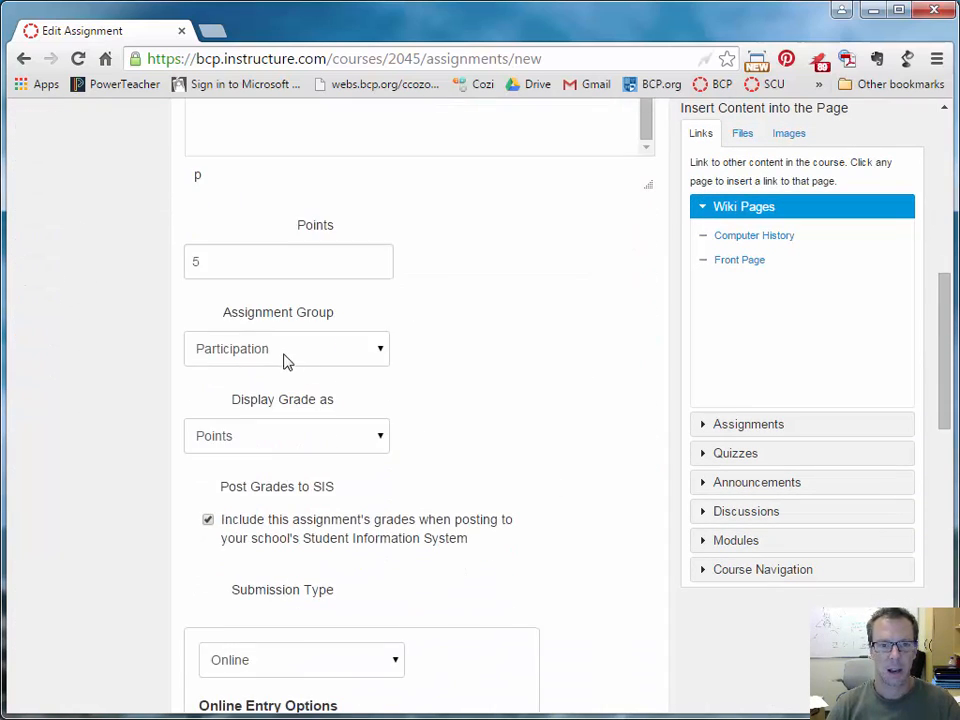
pyautogui.click(282, 358)
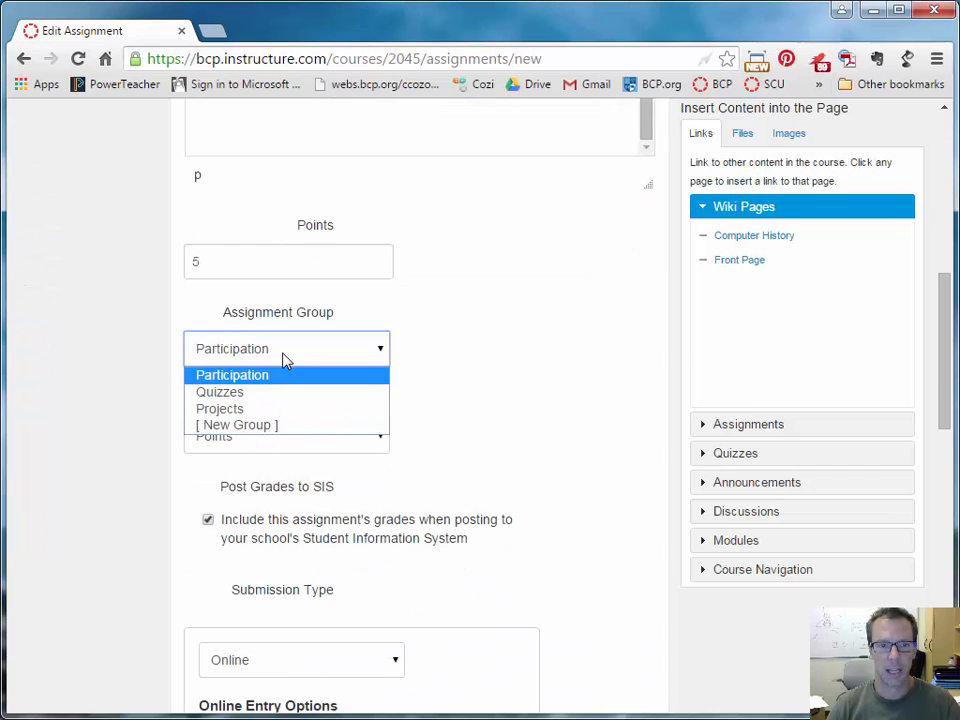
pyautogui.click(274, 373)
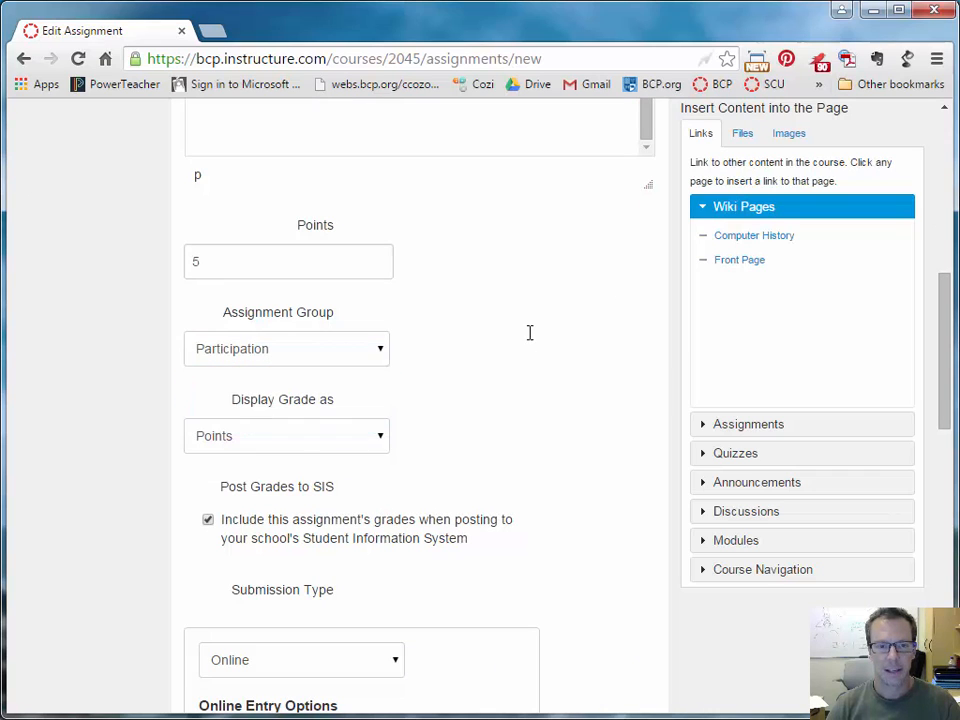
# Step: Try the No Submission and On Paper submission types, and set the submission type back to Online
pyautogui.scroll(-2, 402, 417)
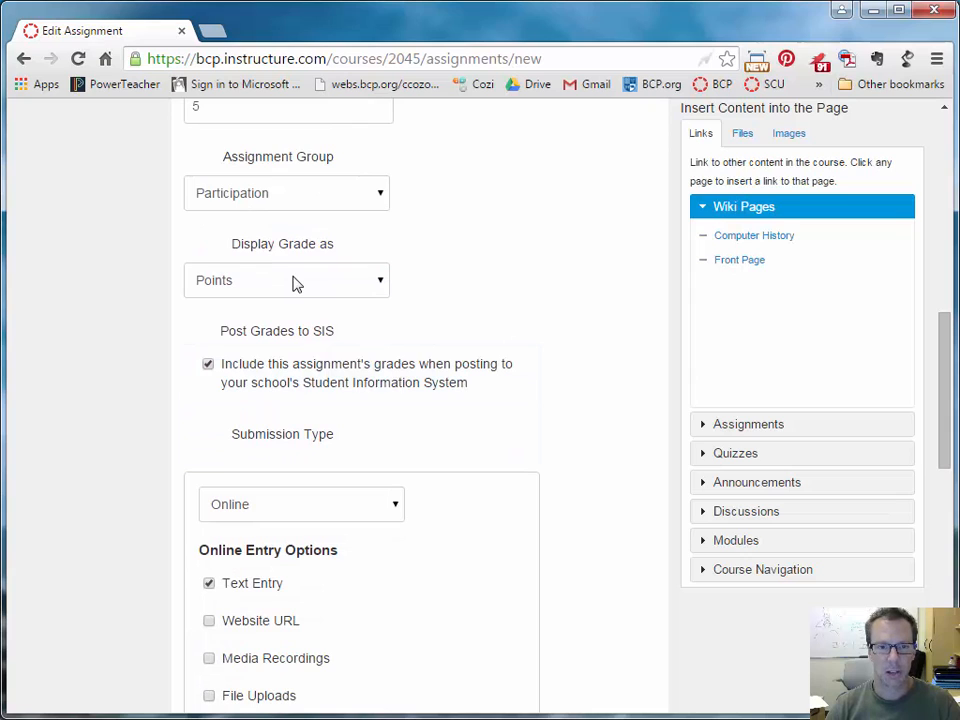
pyautogui.scroll(-1, 295, 282)
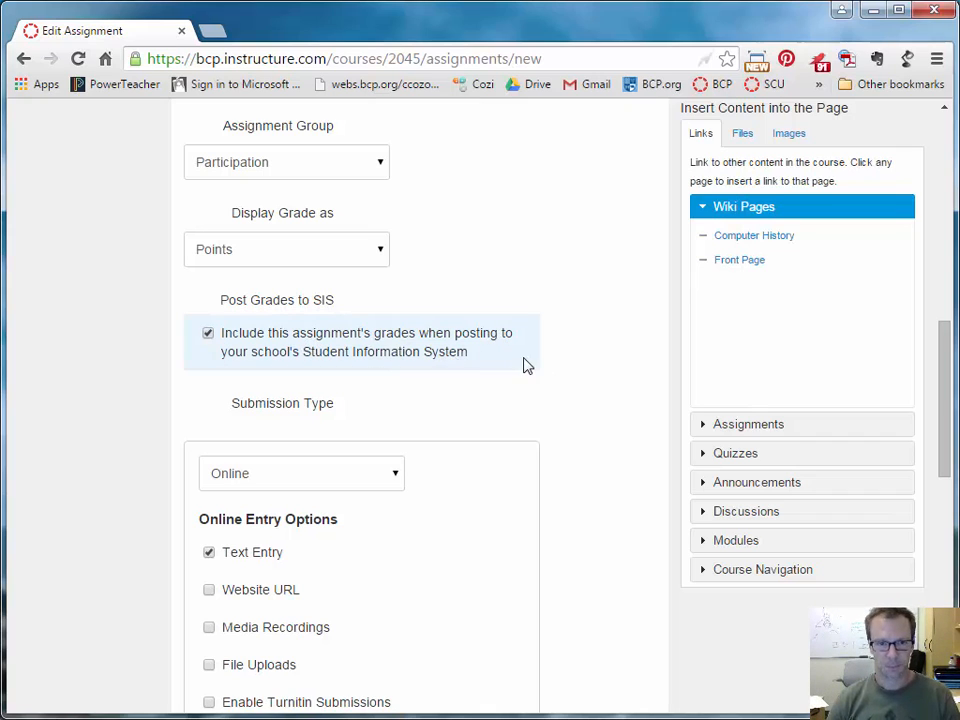
pyautogui.scroll(-1, 560, 410)
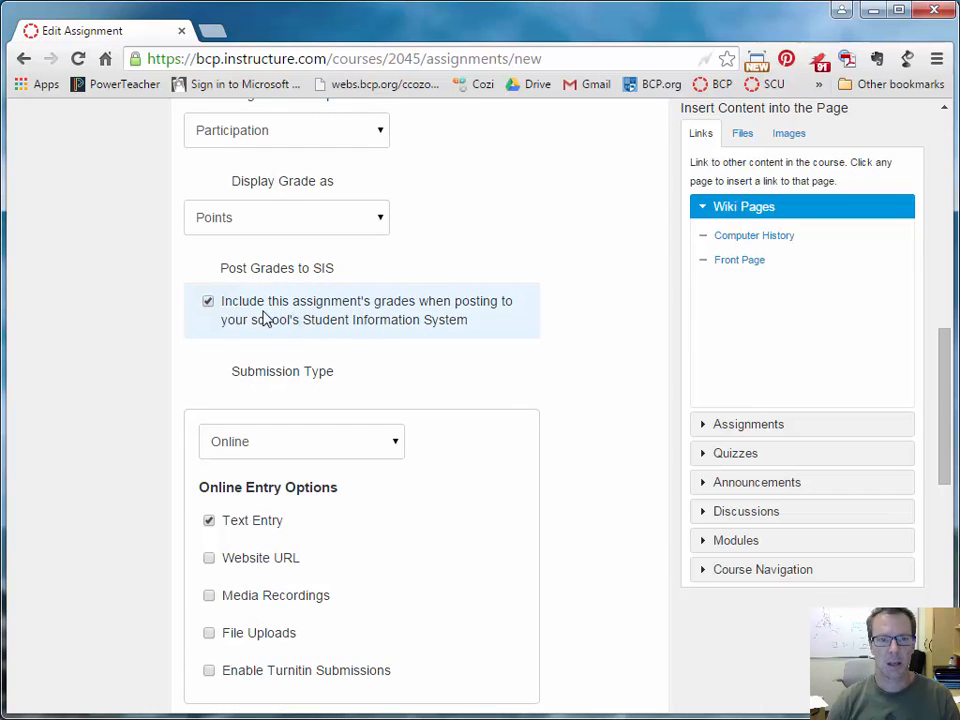
pyautogui.scroll(-3, 400, 360)
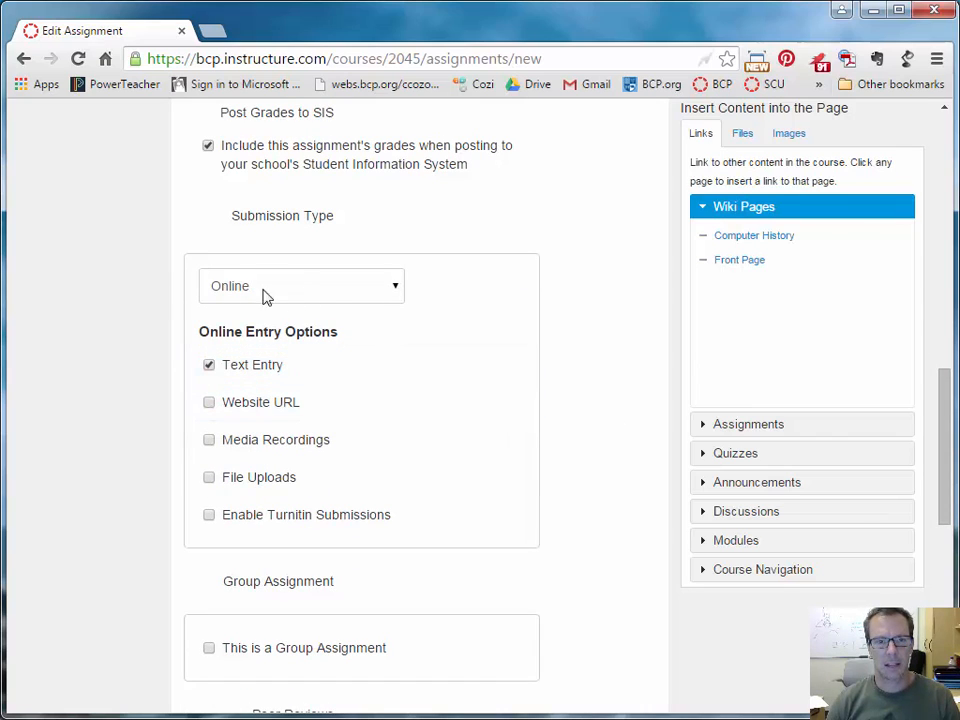
pyautogui.click(330, 292)
pyautogui.click(256, 313)
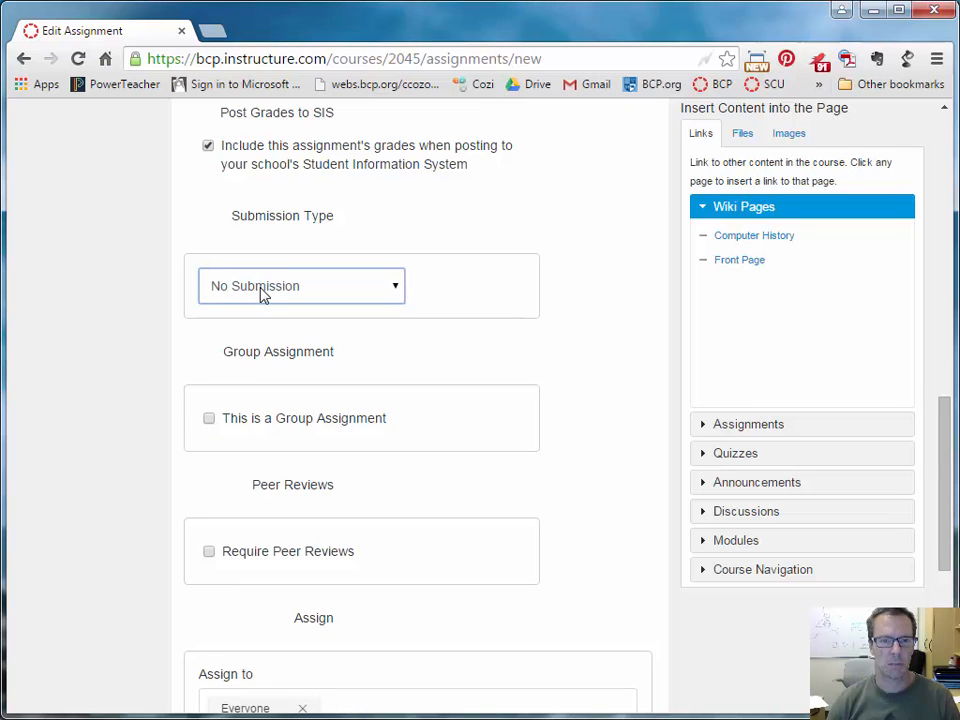
pyautogui.click(262, 293)
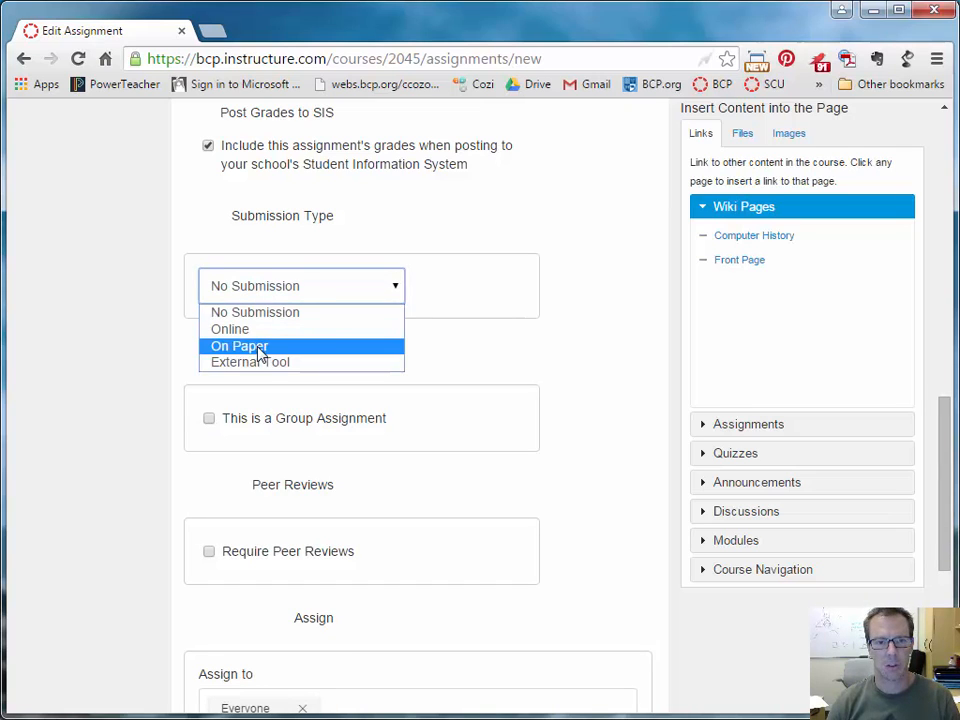
pyautogui.click(258, 347)
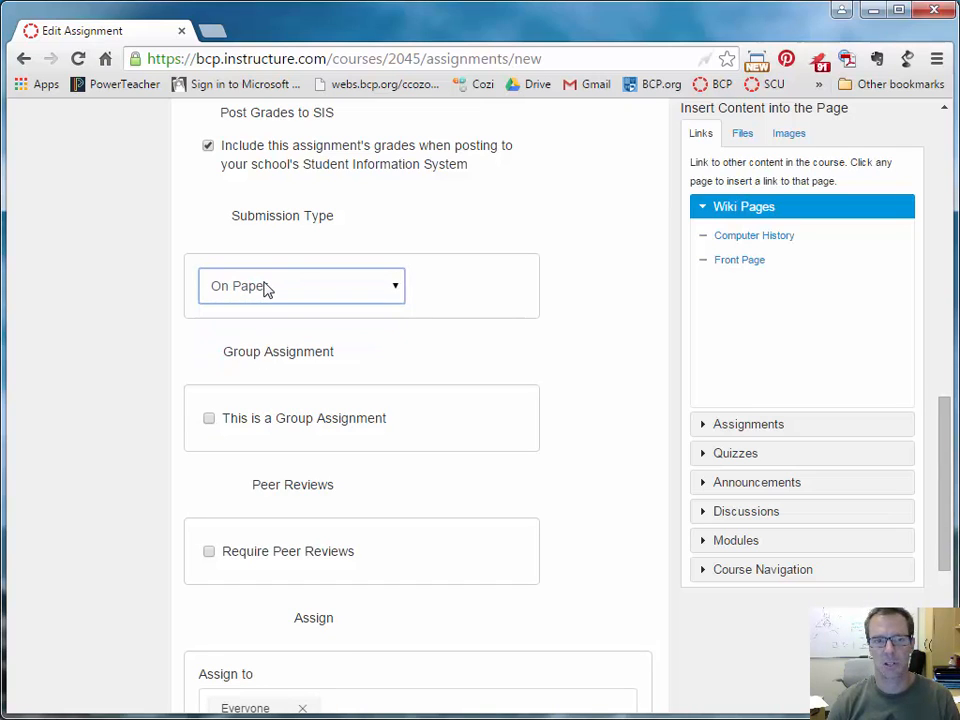
pyautogui.click(265, 289)
pyautogui.click(279, 313)
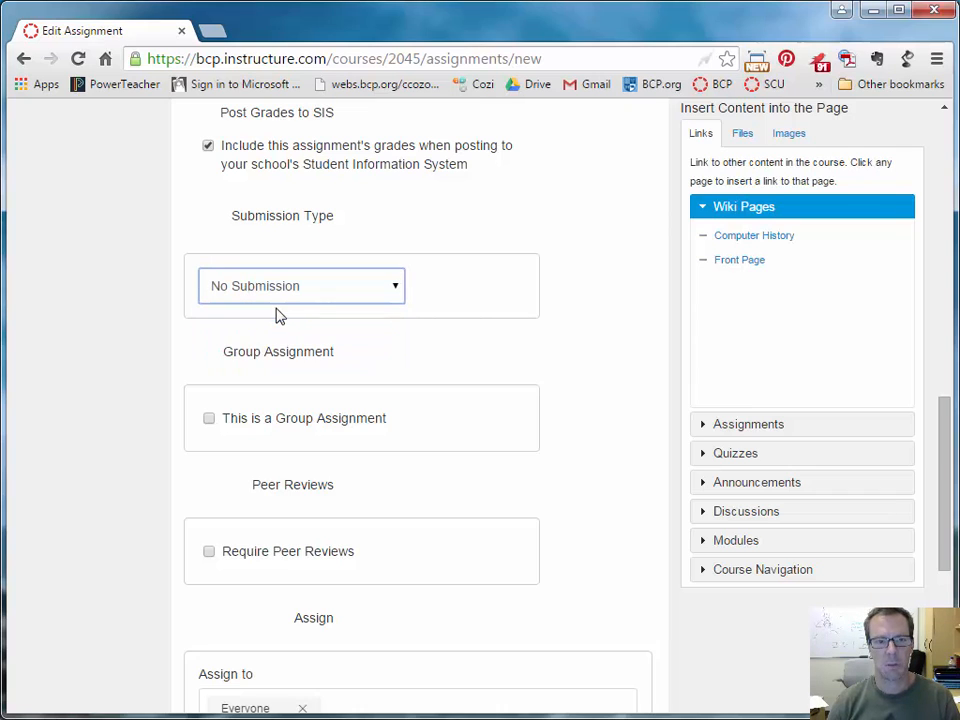
pyautogui.click(288, 292)
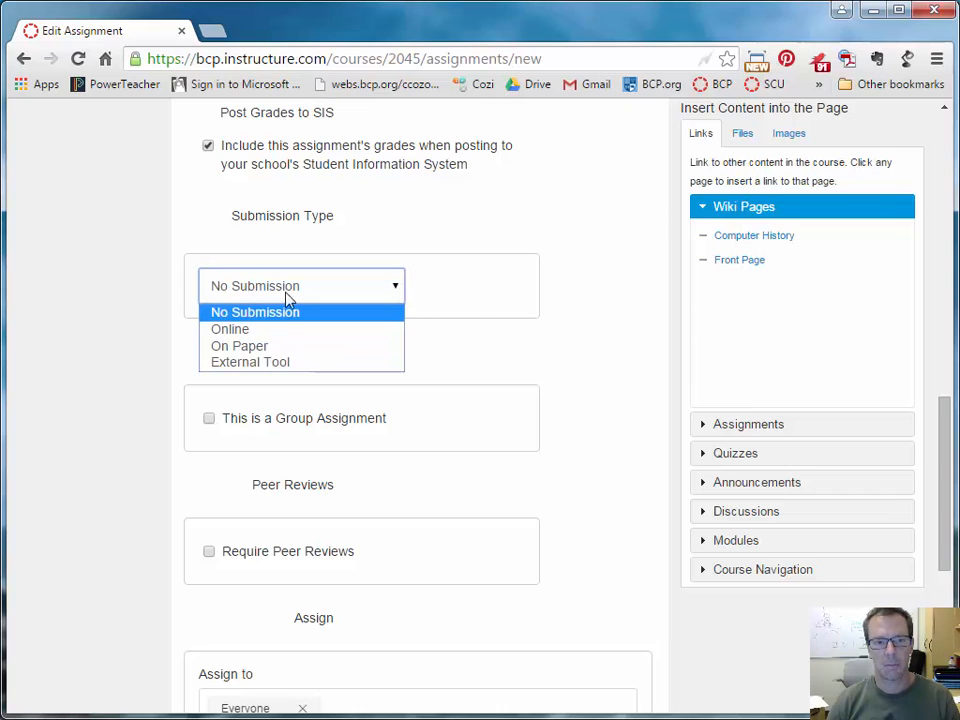
pyautogui.click(232, 329)
# Step: Turn off Text Entry in the assignment's online entry options
pyautogui.click(208, 365)
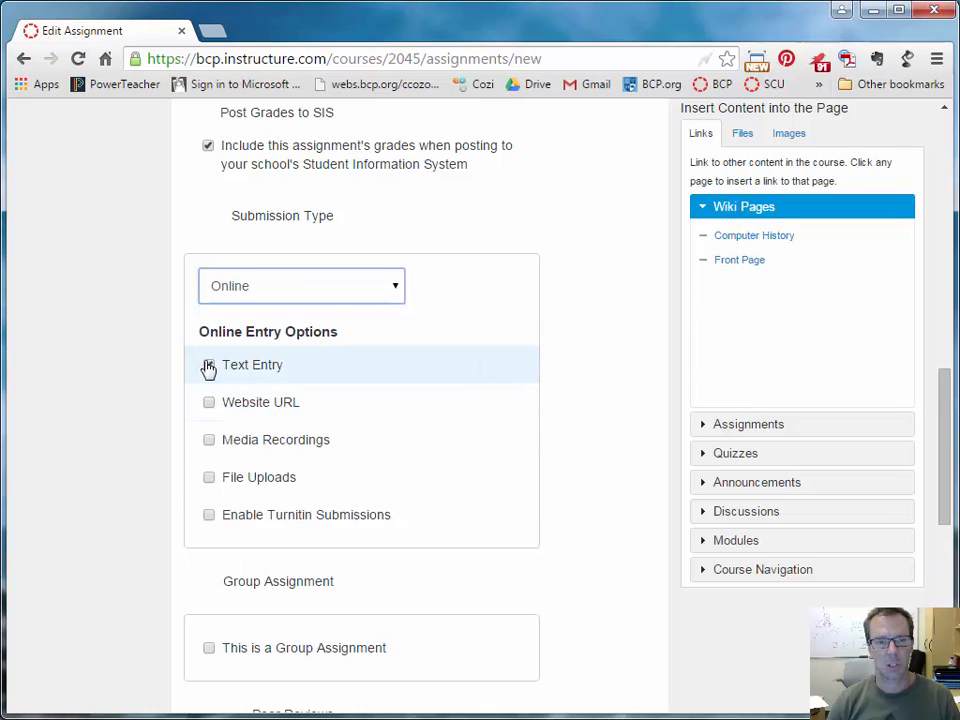
pyautogui.click(212, 368)
pyautogui.click(212, 367)
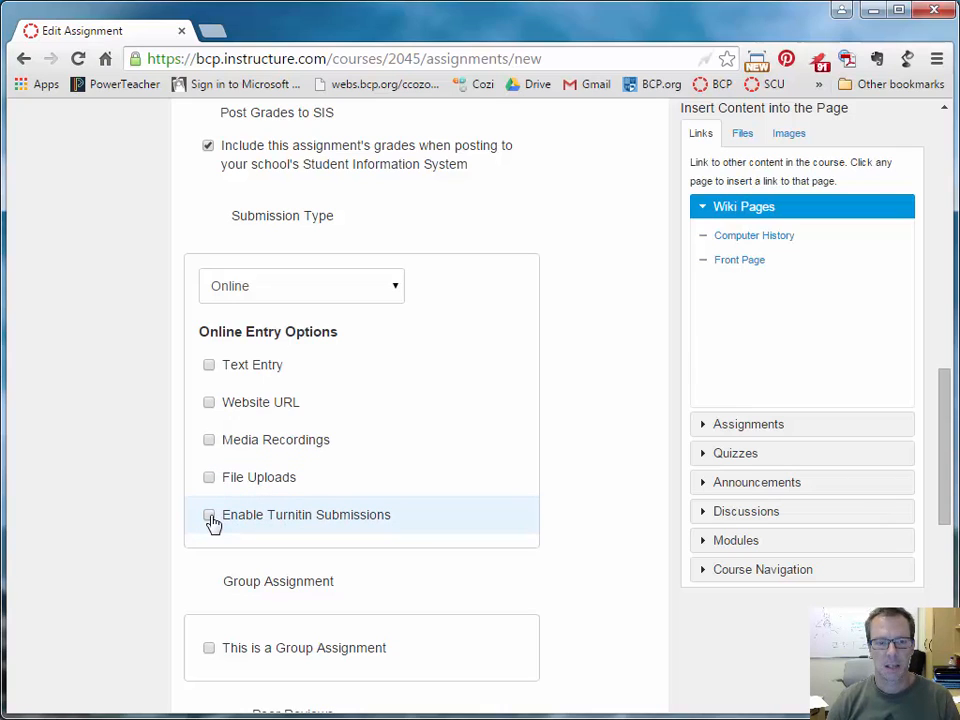
# Step: Set the assignment's submission type to No Submission
pyautogui.click(312, 290)
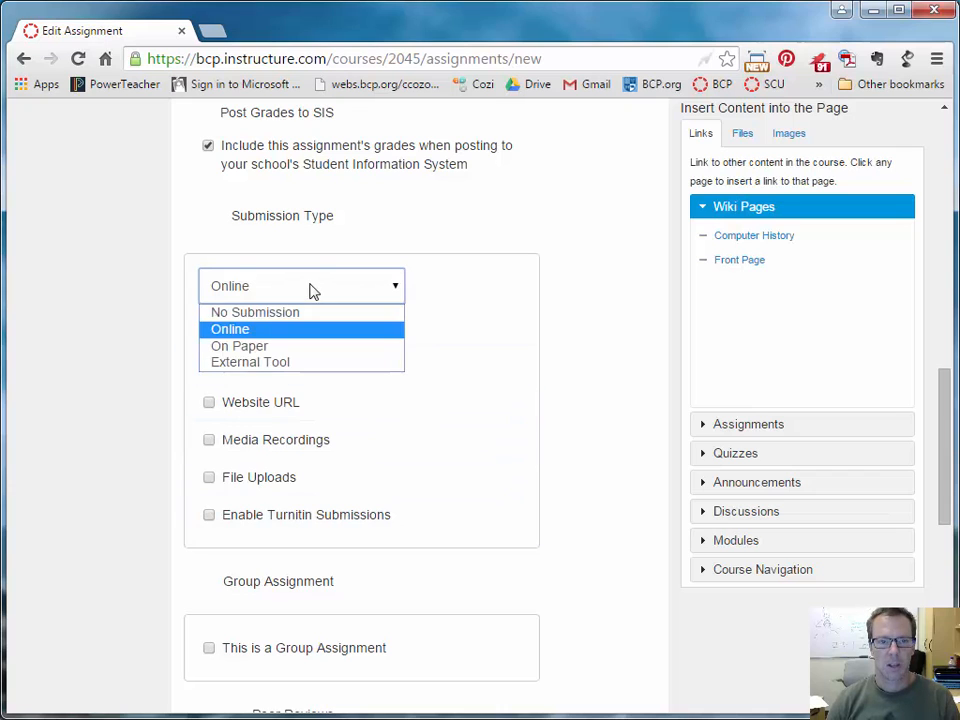
pyautogui.click(254, 314)
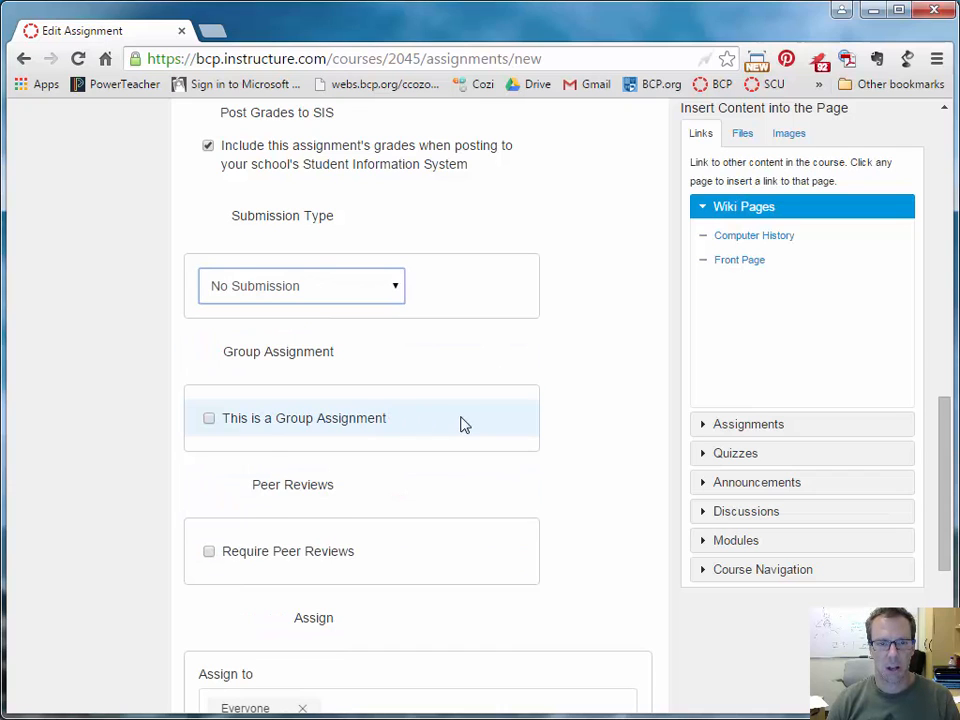
# Step: Try the group assignment option, look at the available group sets, and leave the option turned off
pyautogui.scroll(-1, 462, 424)
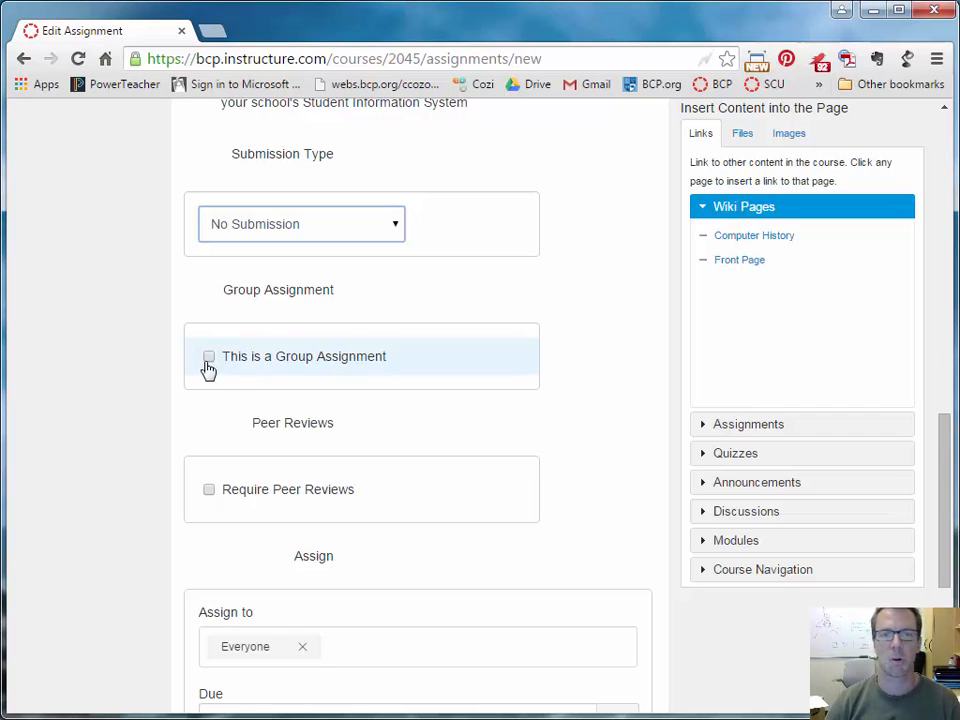
pyautogui.click(207, 360)
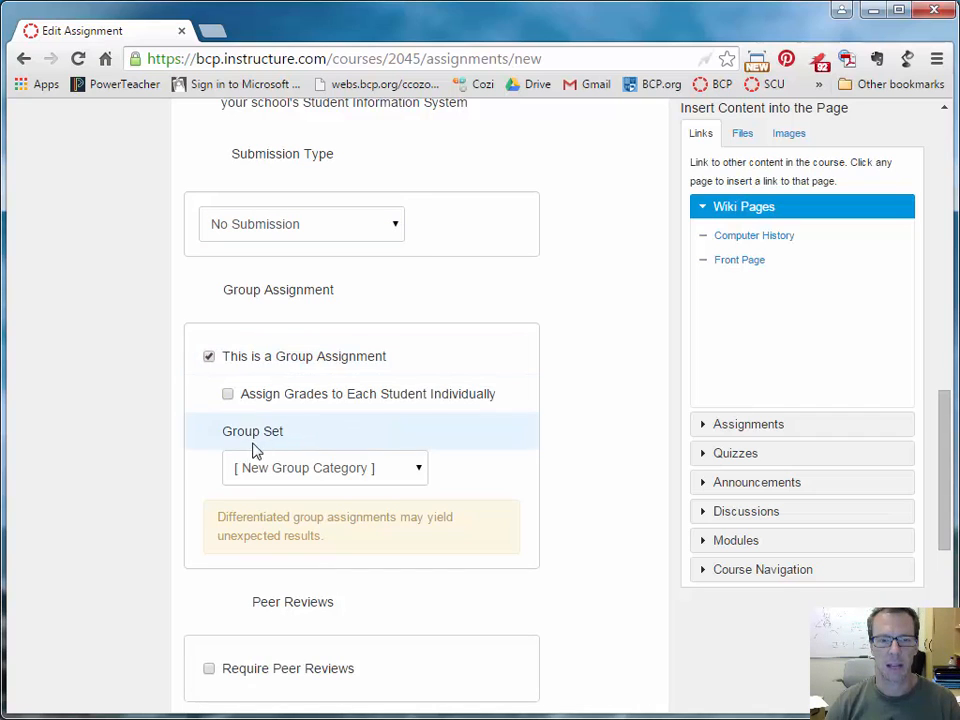
pyautogui.click(336, 472)
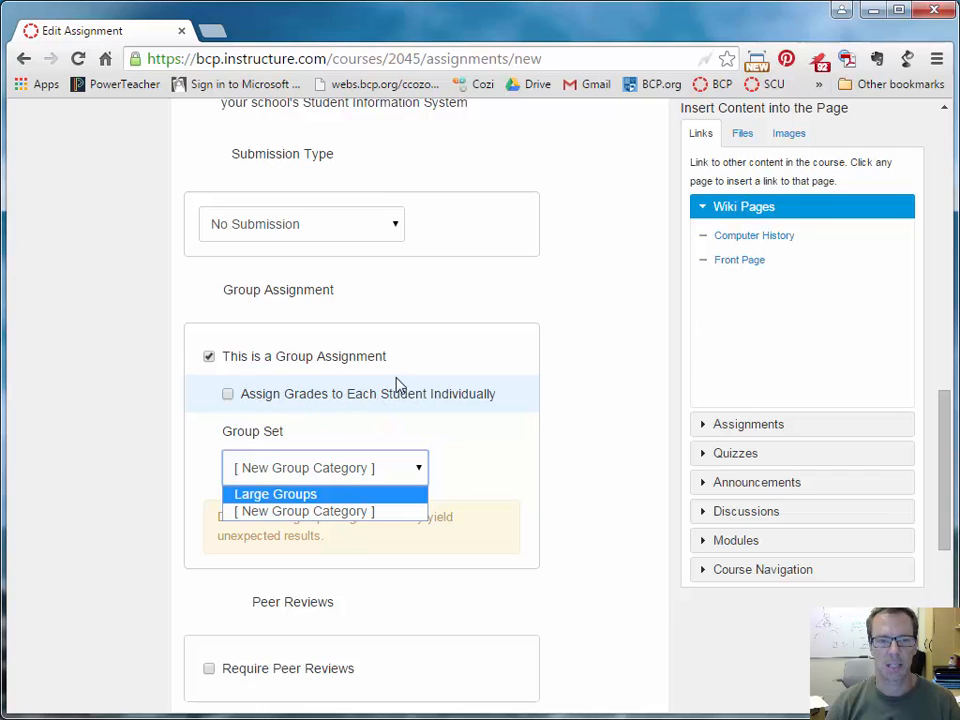
pyautogui.click(211, 362)
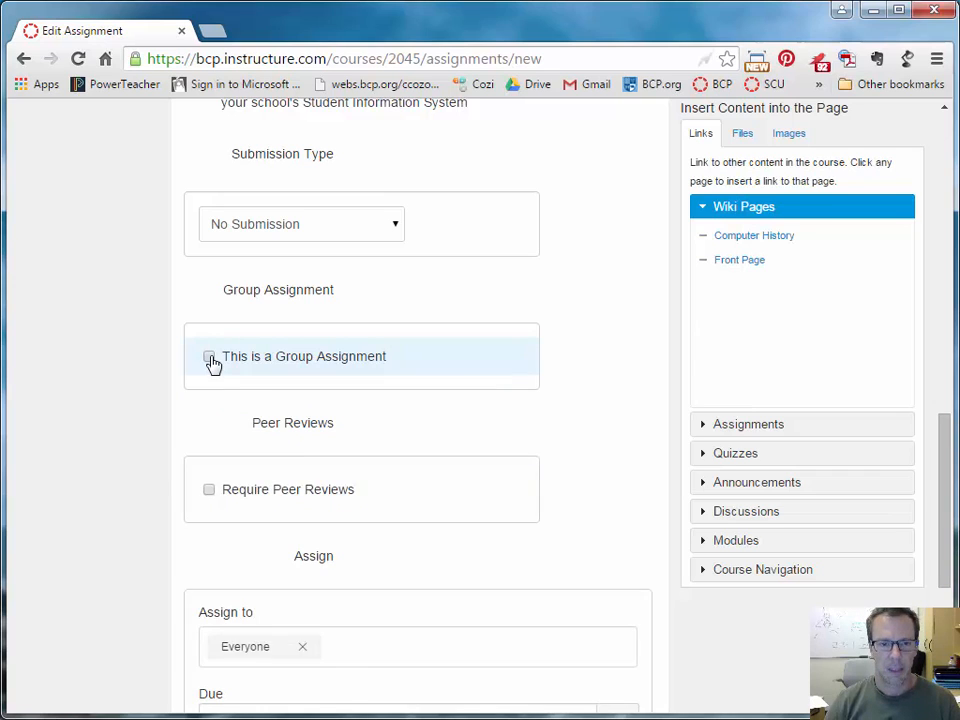
pyautogui.click(209, 357)
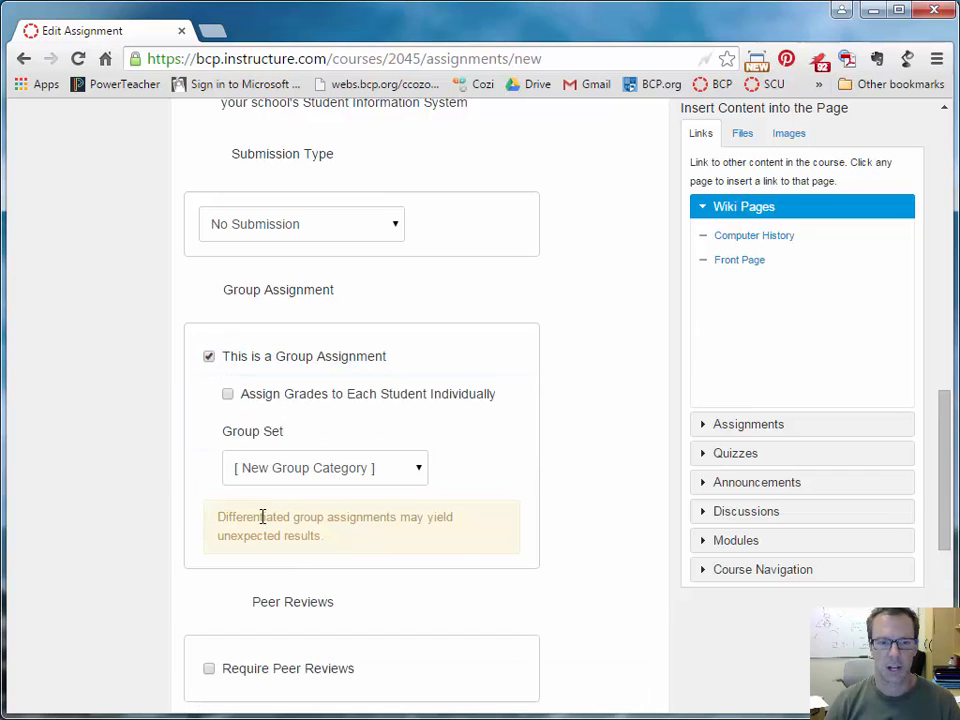
pyautogui.click(209, 357)
# Step: Add a second assign-to entry for the course section Exploring Computer Science 1-860-2(A)-S1
pyautogui.scroll(-1, 450, 471)
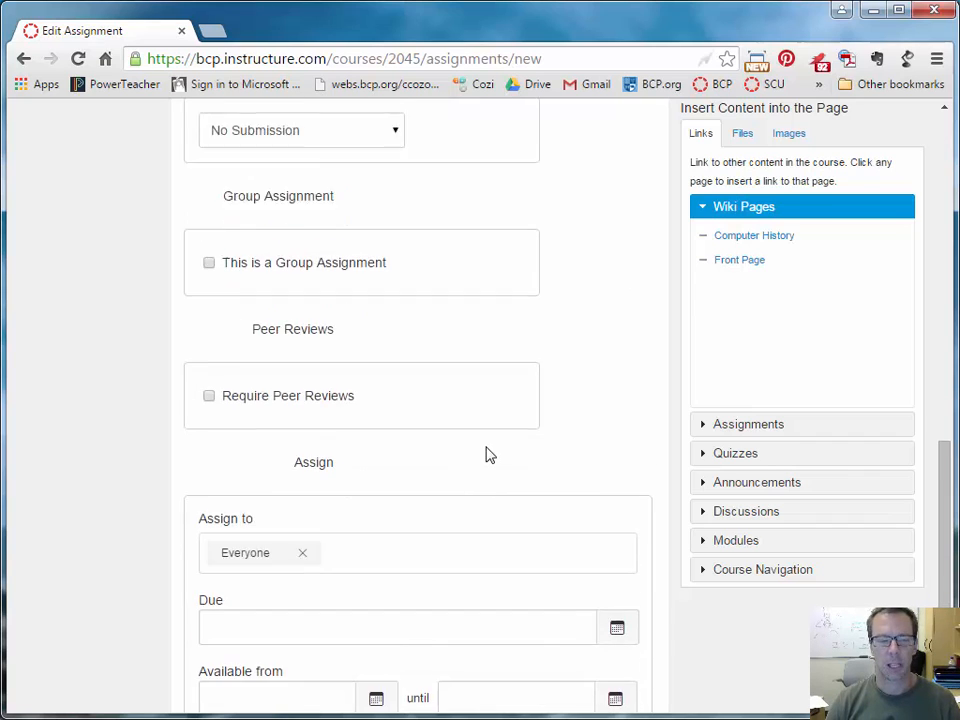
pyautogui.scroll(1, 489, 455)
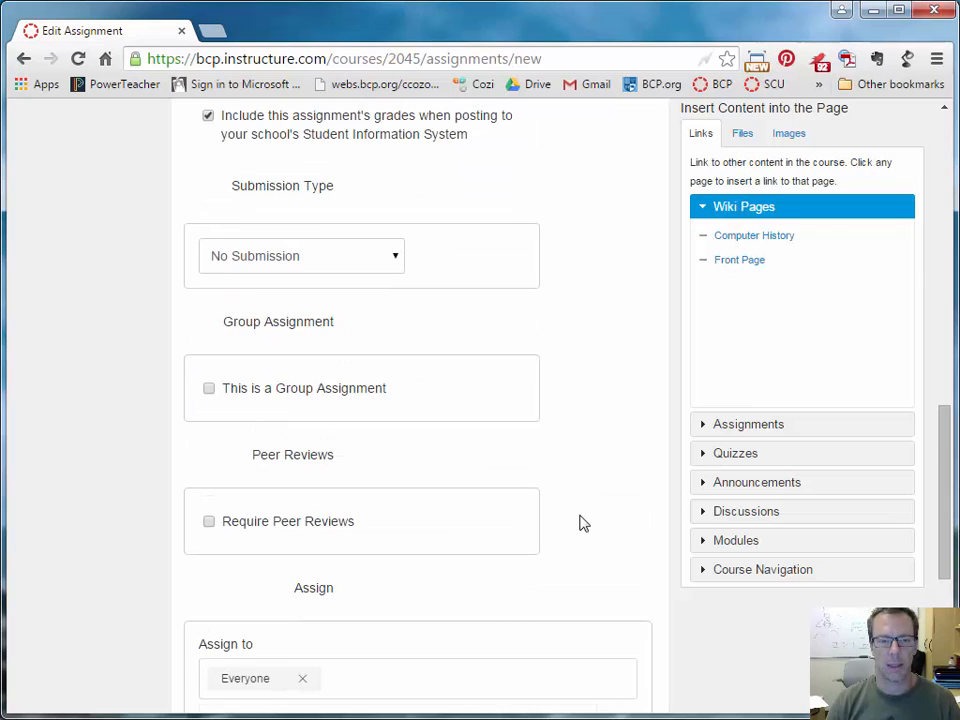
pyautogui.scroll(-2, 580, 521)
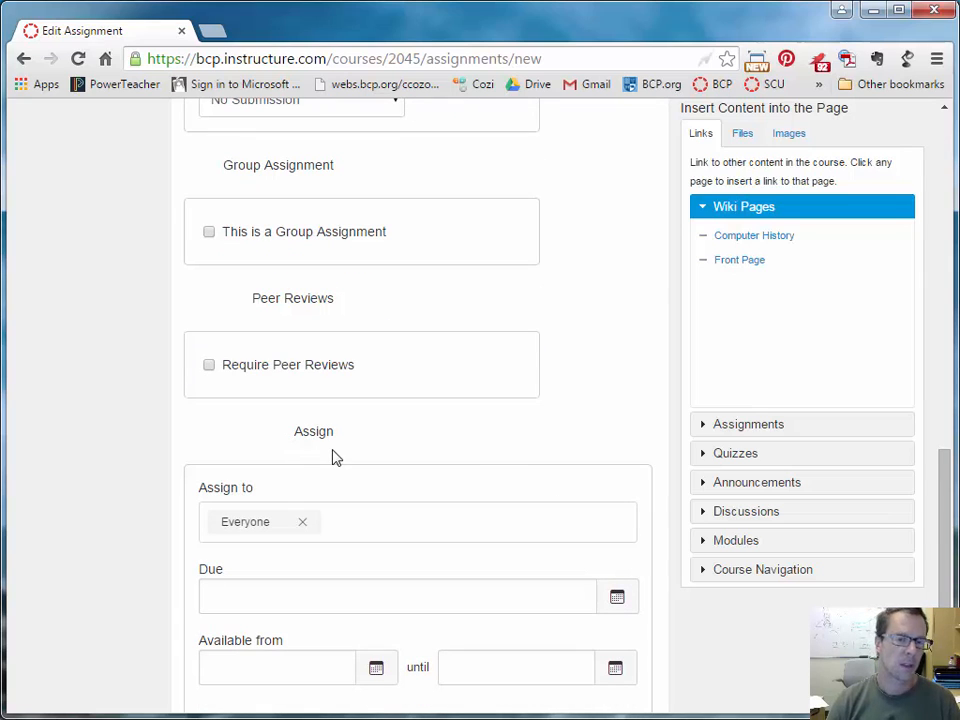
pyautogui.scroll(-1, 336, 457)
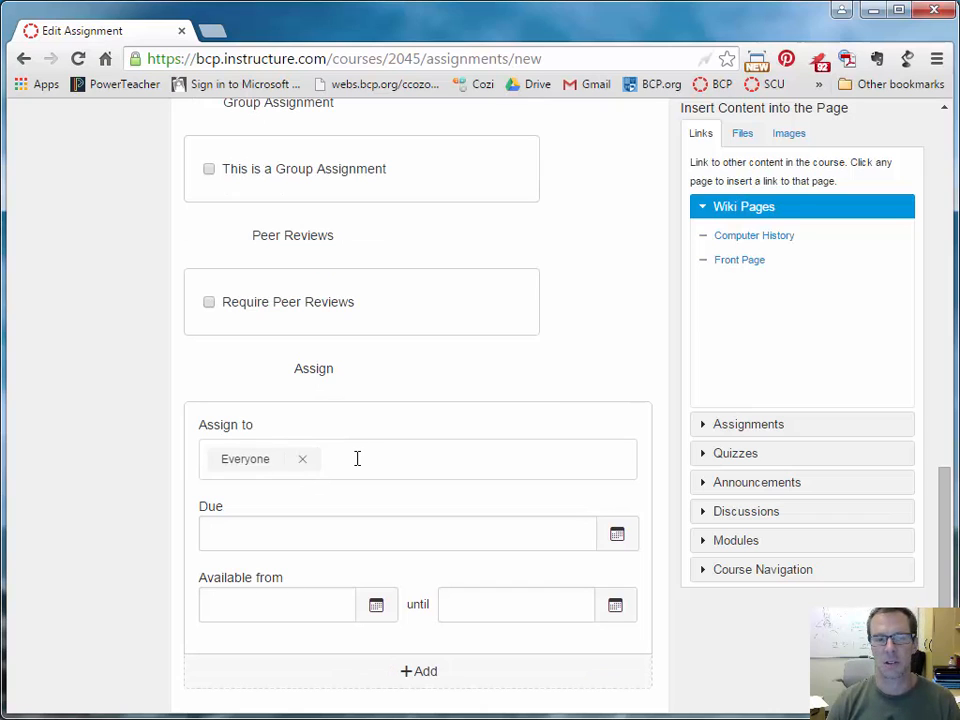
pyautogui.scroll(-2, 357, 460)
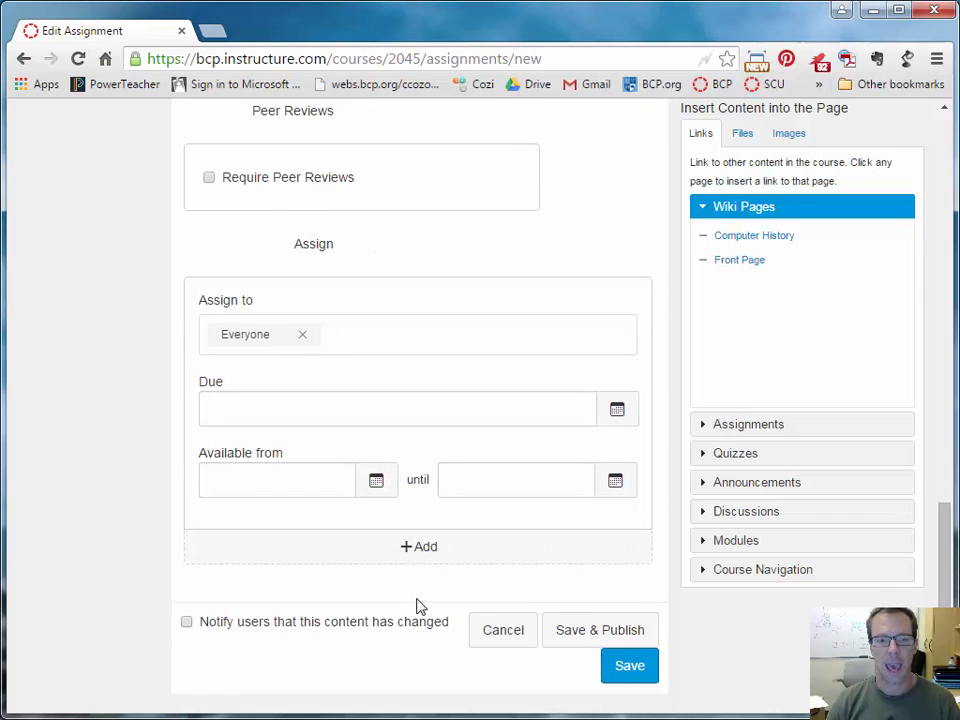
pyautogui.click(396, 546)
pyautogui.click(322, 630)
pyautogui.scroll(-1, 322, 630)
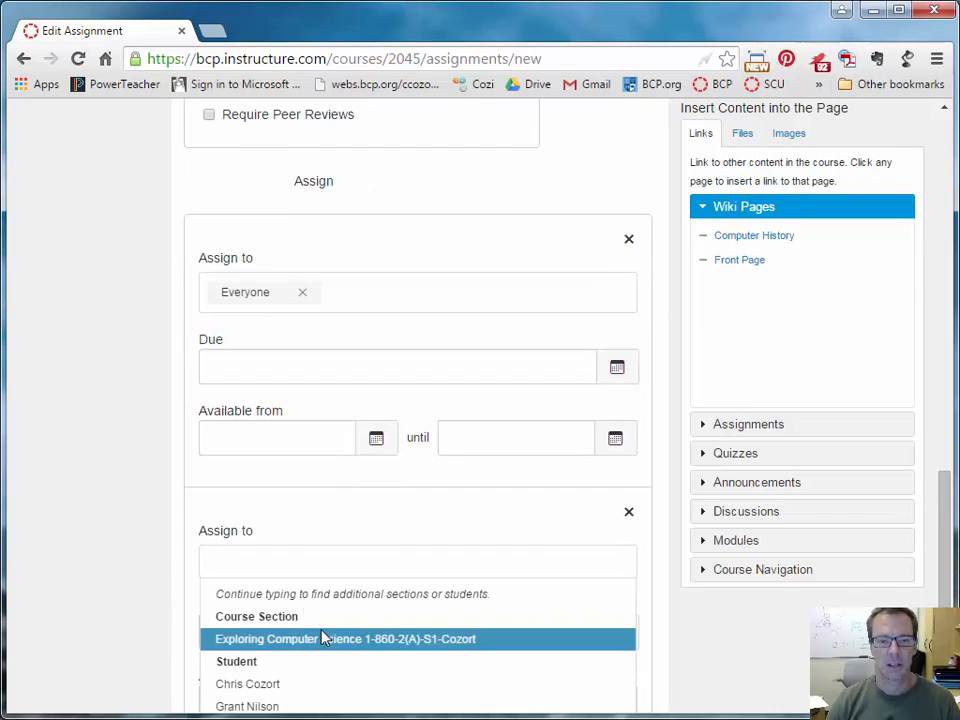
pyautogui.click(340, 636)
pyautogui.scroll(-1, 333, 485)
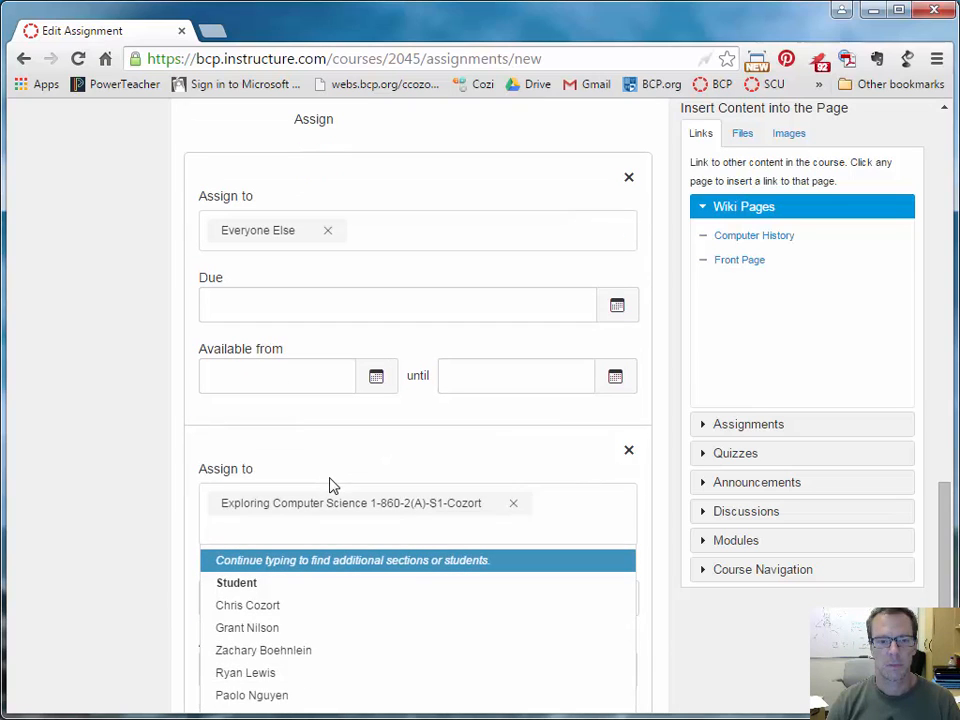
pyautogui.click(671, 497)
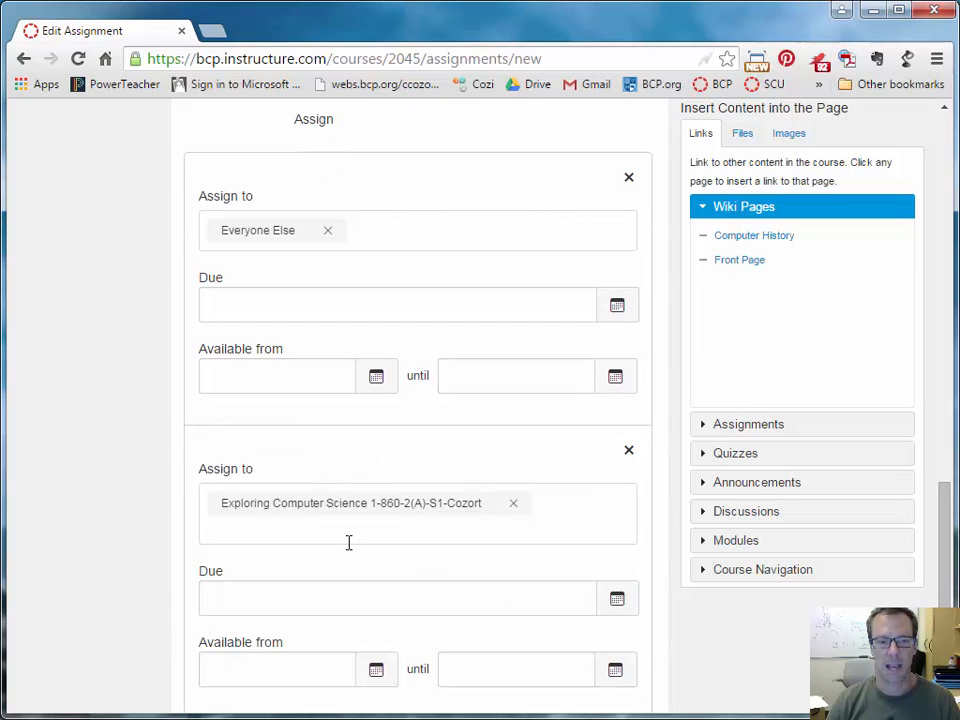
# Step: Set the due date for the Exploring Computer Science section to Aug 31 at 11:59pm
pyautogui.scroll(-1, 456, 495)
pyautogui.scroll(2, 385, 490)
pyautogui.scroll(1, 386, 491)
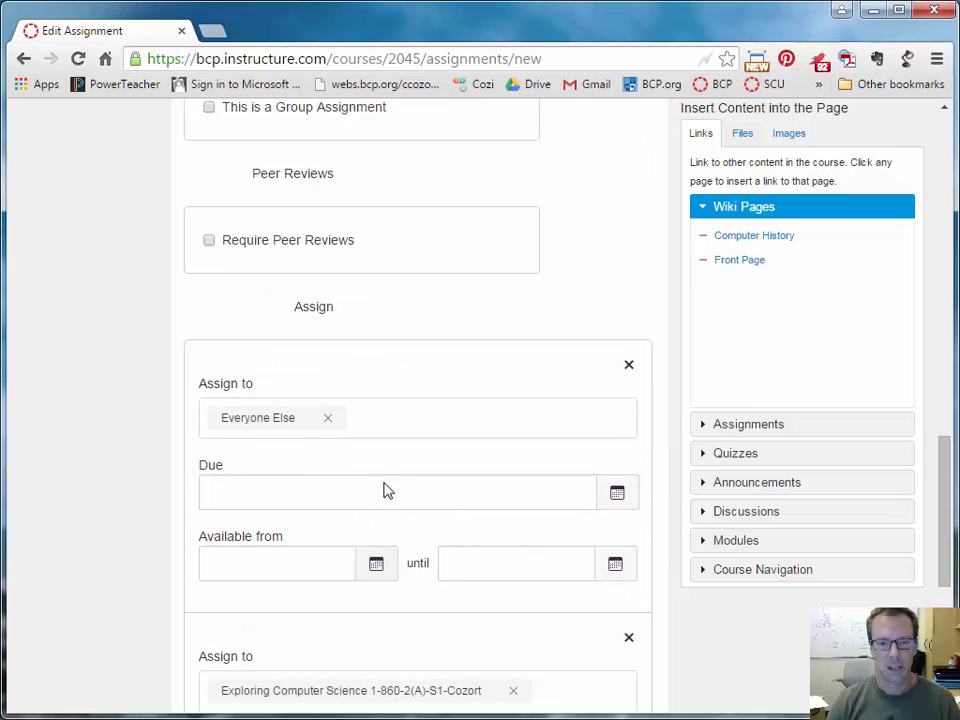
pyautogui.scroll(-1, 386, 491)
pyautogui.scroll(-1, 431, 566)
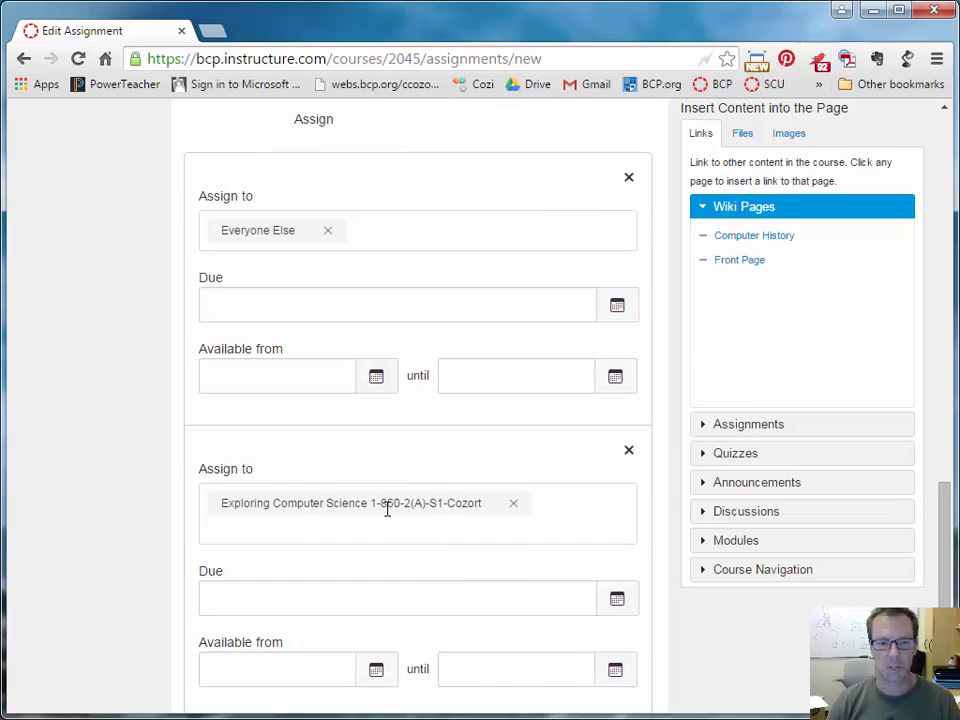
pyautogui.click(617, 600)
pyautogui.click(247, 525)
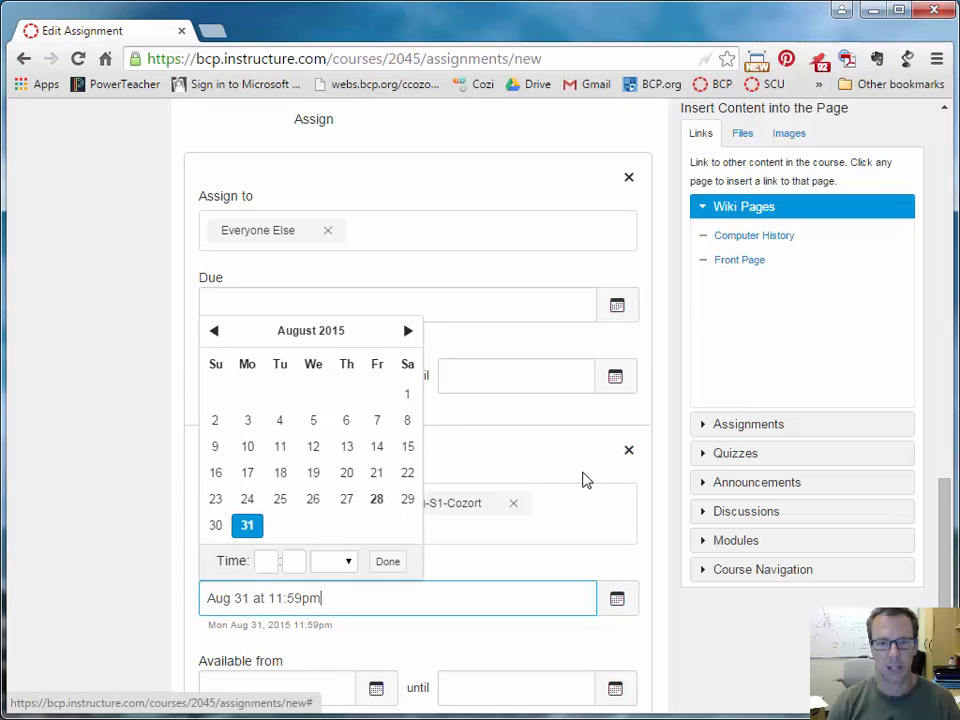
pyautogui.click(665, 388)
# Step: Set the due date for Everyone Else to Aug 27 at 11:59pm
pyautogui.scroll(1, 620, 420)
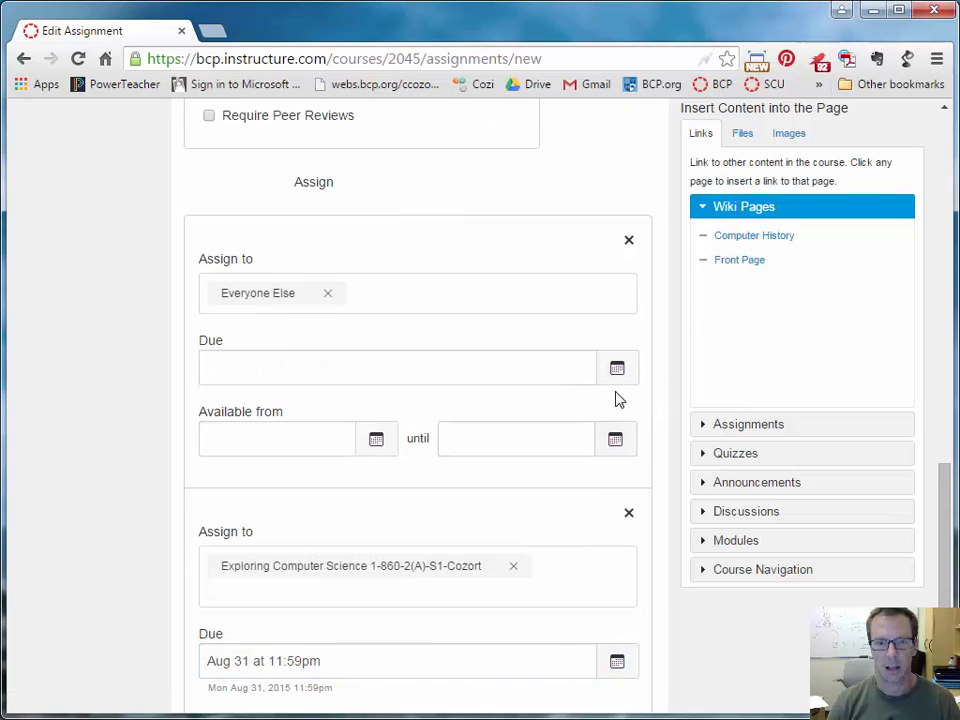
pyautogui.click(617, 372)
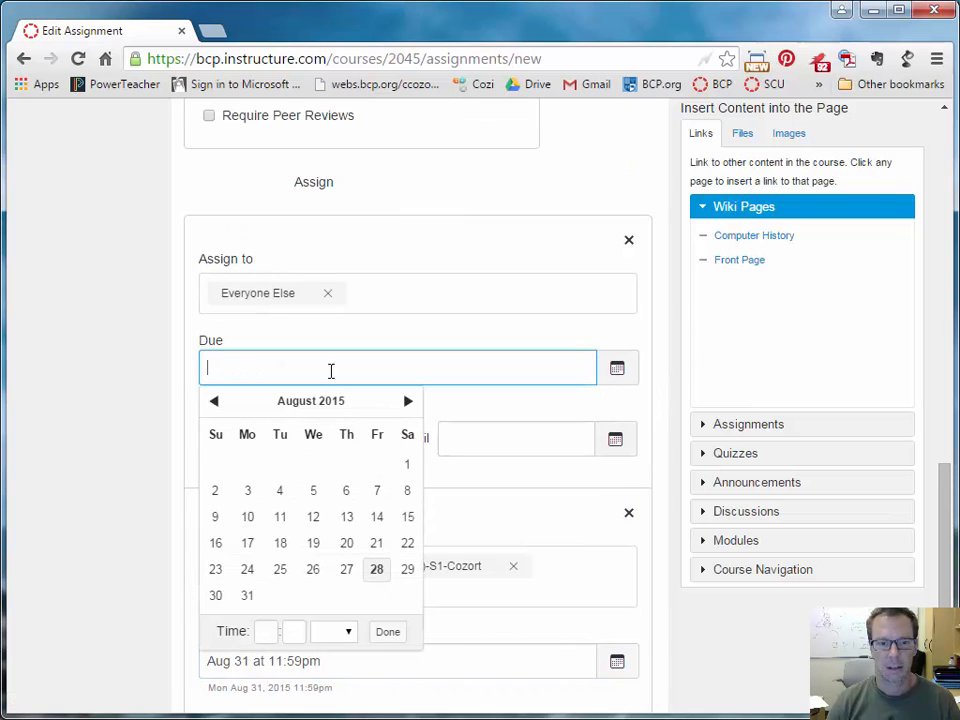
pyautogui.click(346, 569)
pyautogui.click(634, 382)
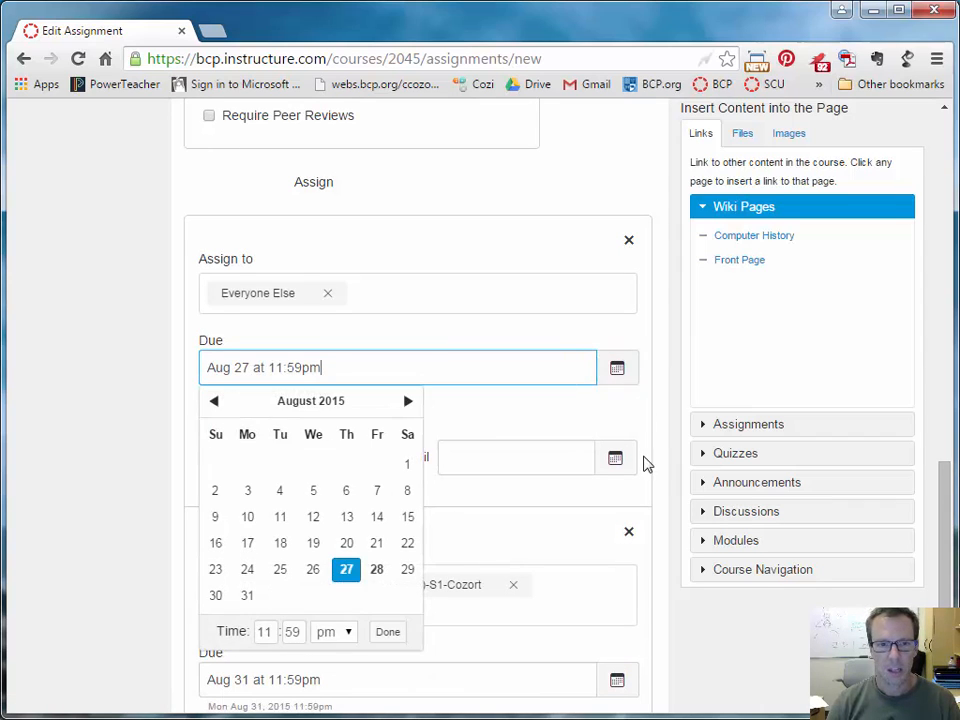
pyautogui.scroll(-1, 652, 464)
pyautogui.click(664, 557)
# Step: Review the new assignment's settings and cancel its creation without saving
pyautogui.scroll(-4, 666, 557)
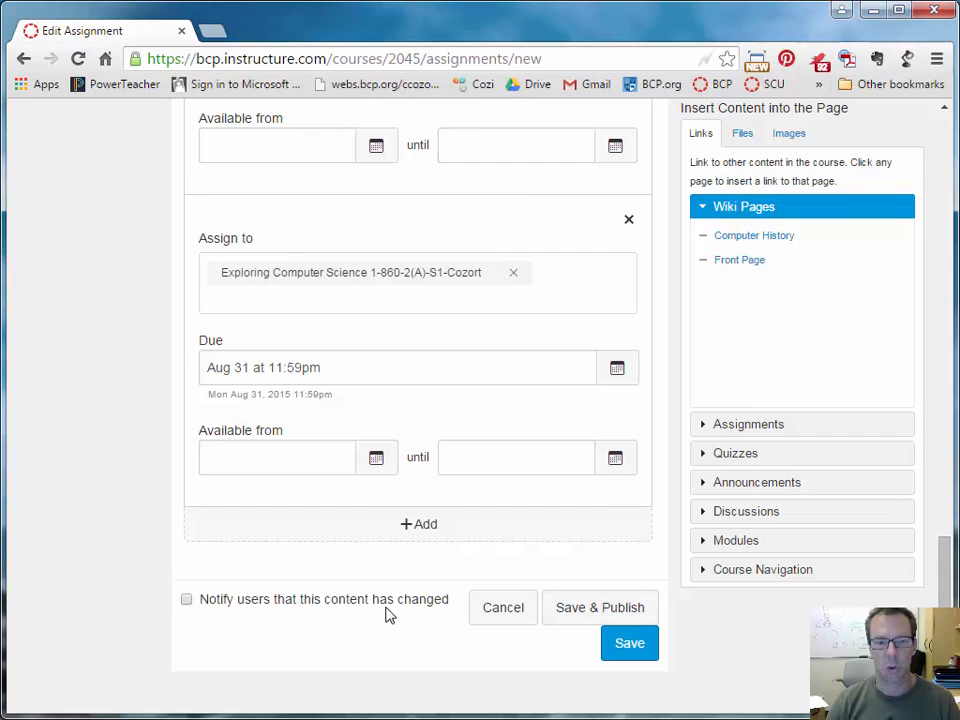
pyautogui.scroll(14, 388, 615)
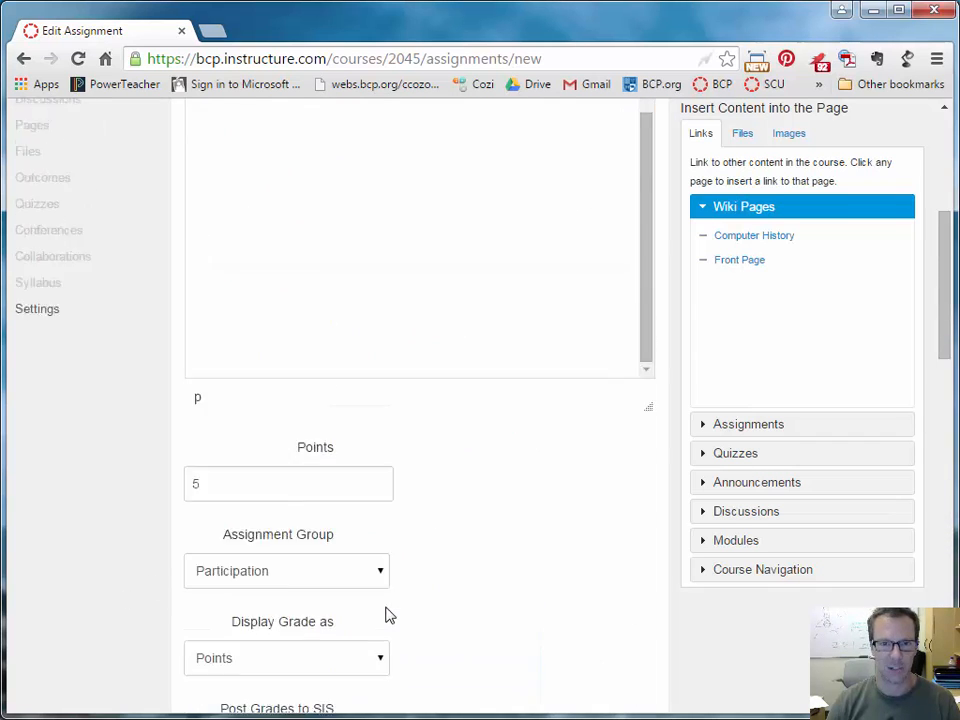
pyautogui.scroll(6, 387, 610)
pyautogui.scroll(-10, 589, 639)
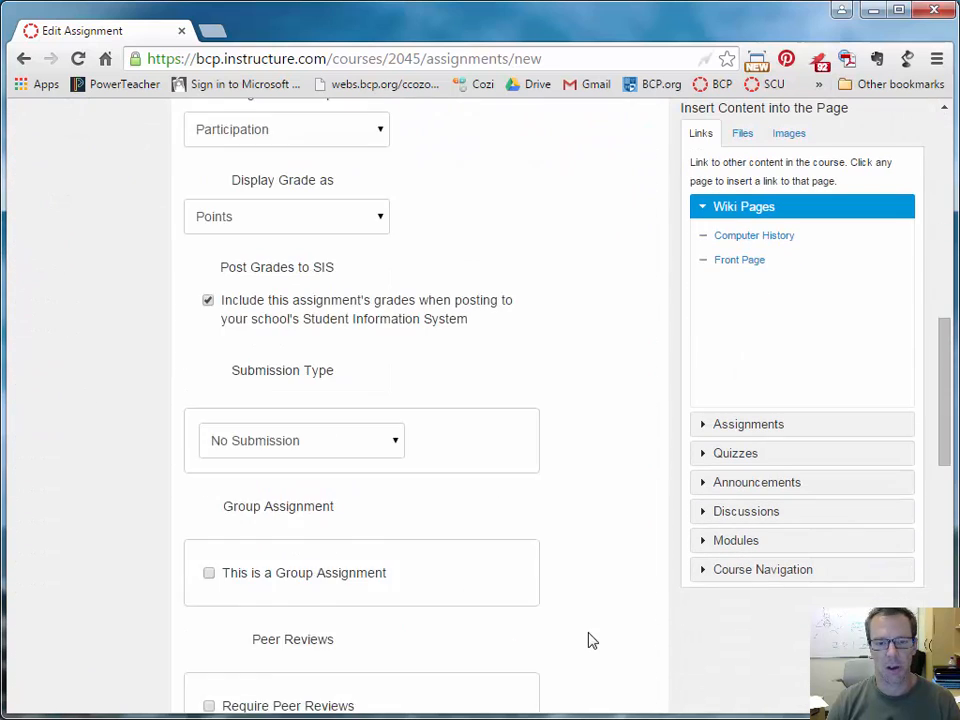
pyautogui.scroll(-9, 589, 639)
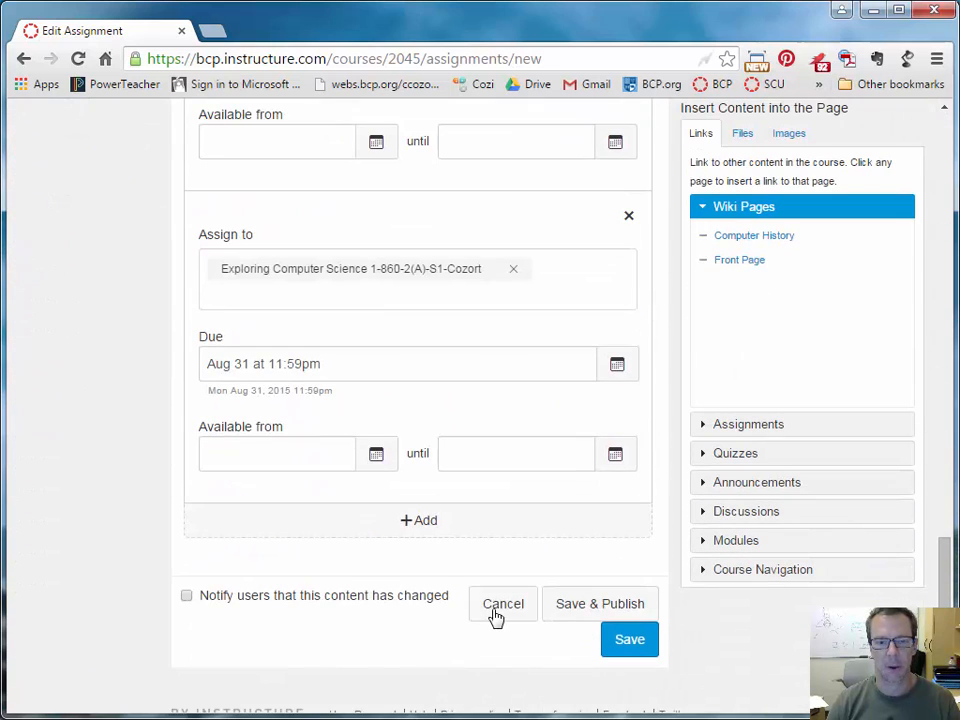
pyautogui.click(497, 613)
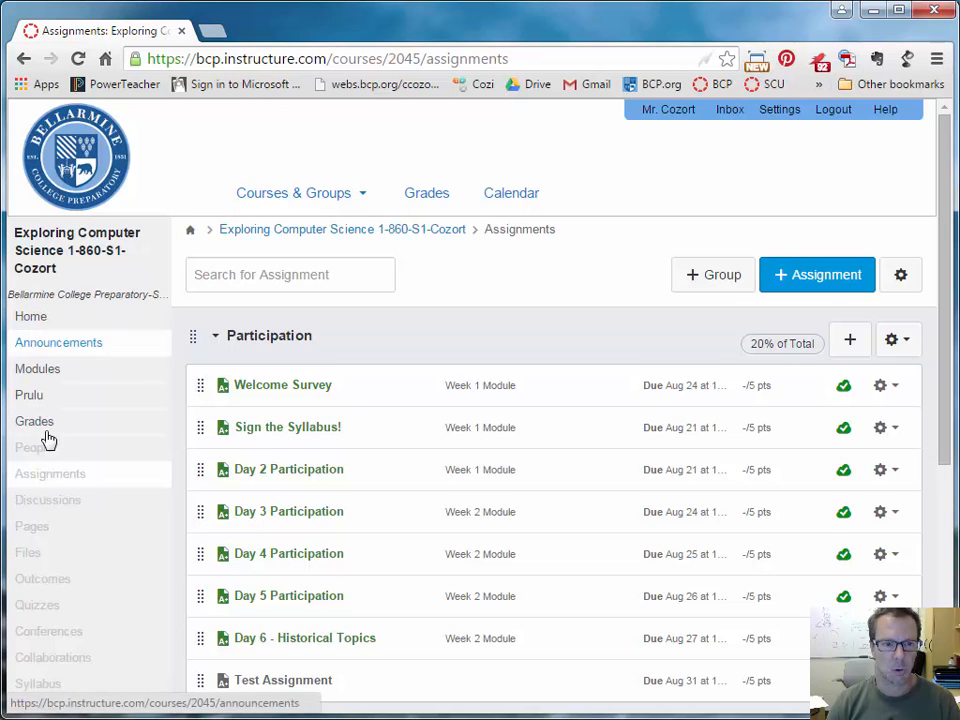
# Step: Open the course gradebook and post the assignment grades to the SIS
pyautogui.click(38, 427)
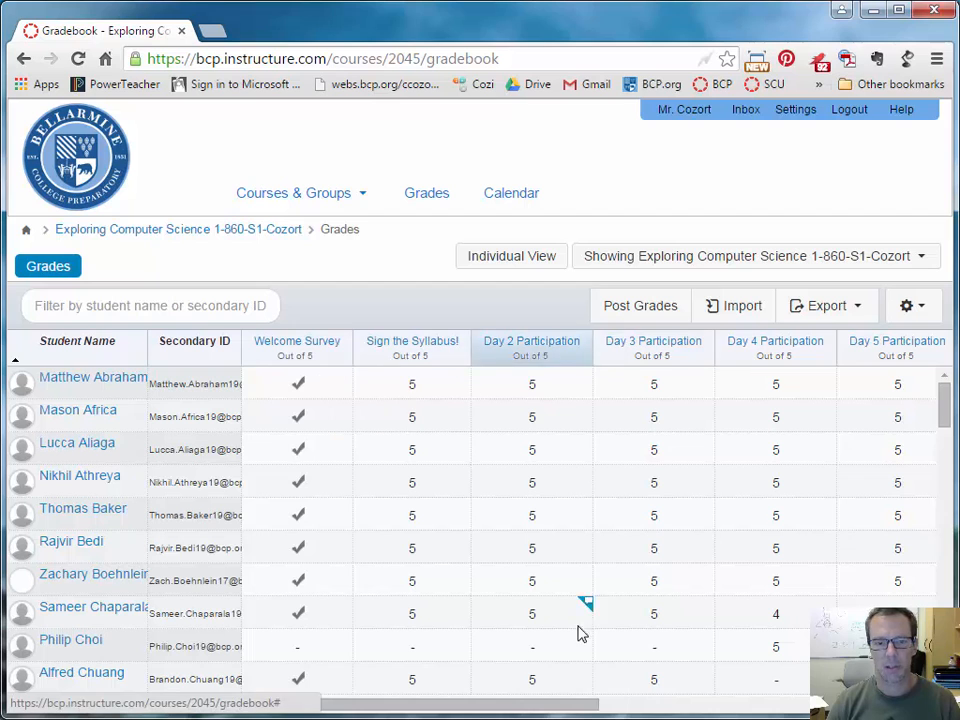
pyautogui.moveTo(504, 709); pyautogui.dragTo(437, 714)
pyautogui.moveTo(522, 716); pyautogui.dragTo(827, 716)
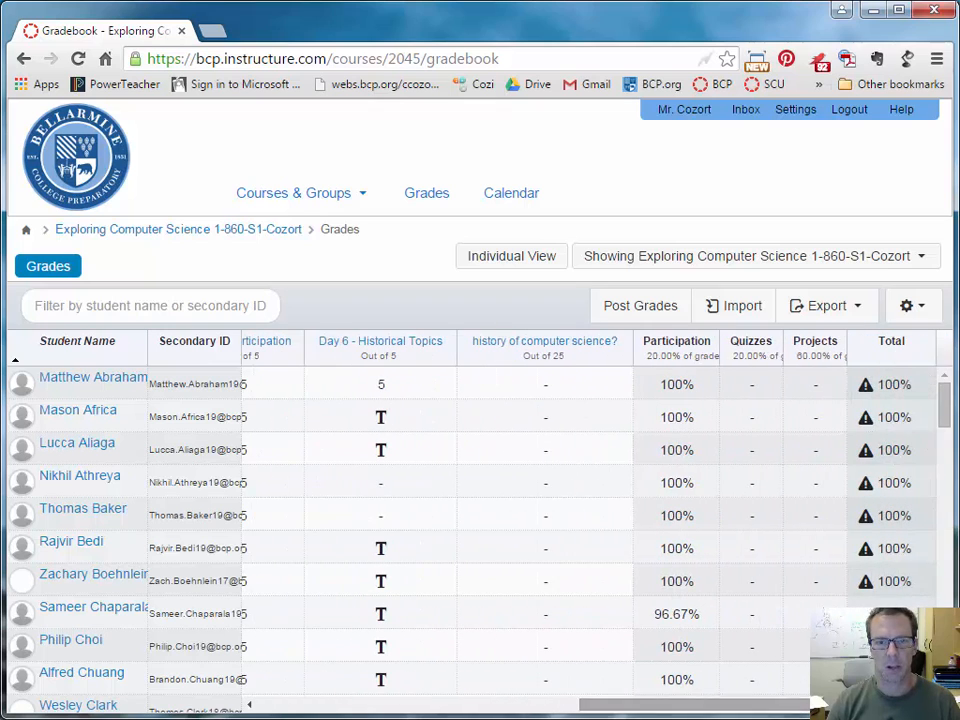
pyautogui.click(629, 315)
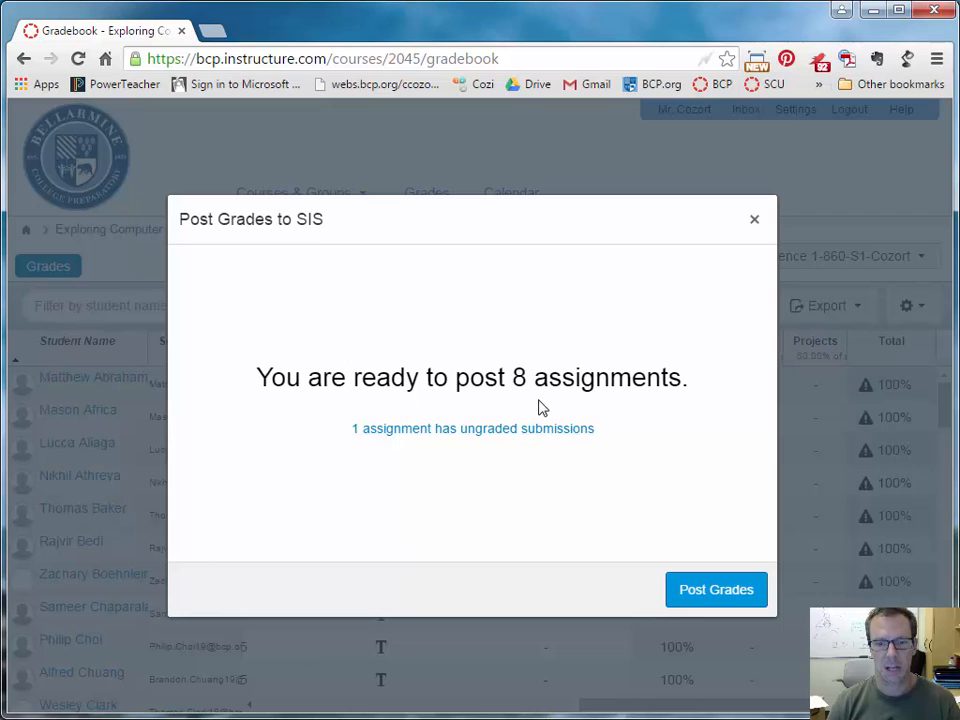
pyautogui.click(719, 593)
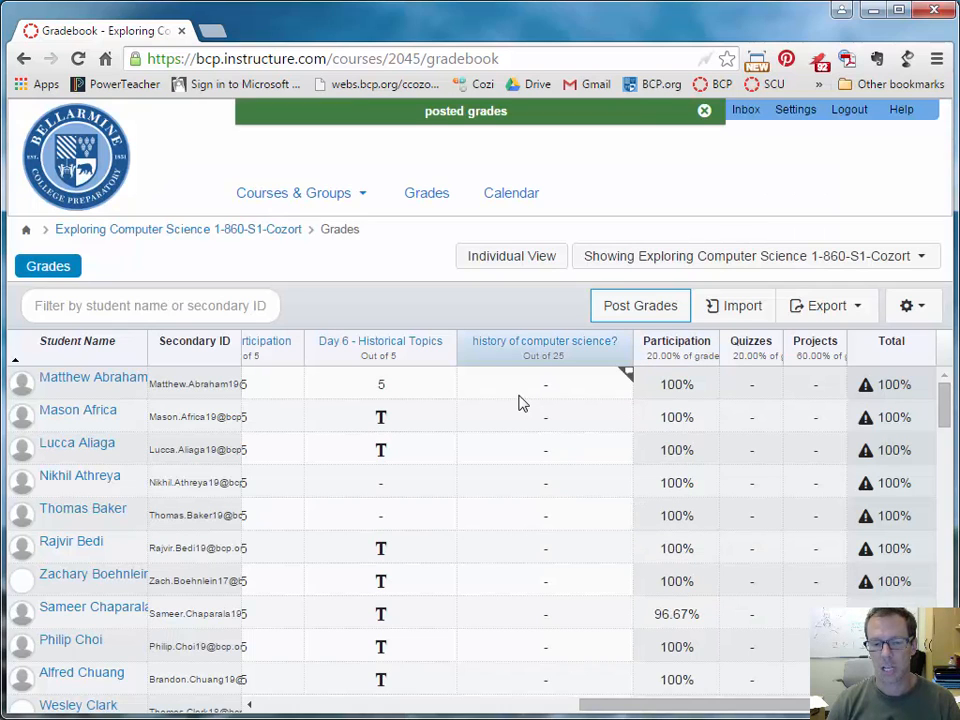